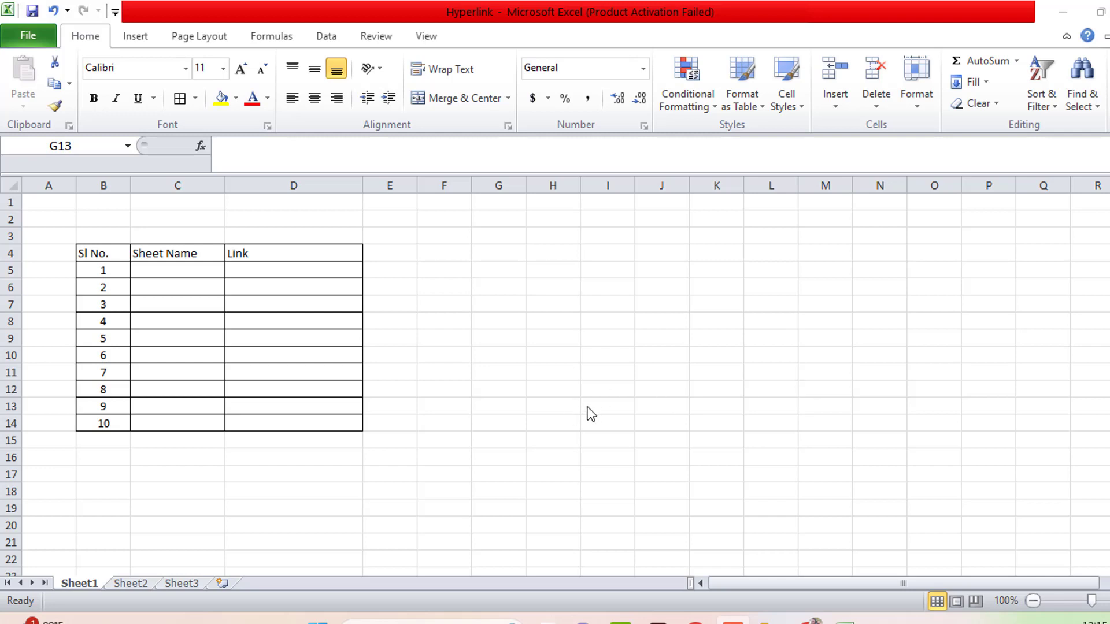
pyautogui.click(290, 268)
pyautogui.moveTo(172, 270); pyautogui.dragTo(238, 270)
pyautogui.moveTo(238, 270); pyautogui.dragTo(197, 270)
pyautogui.moveTo(196, 270); pyautogui.dragTo(222, 412)
pyautogui.click(212, 404)
pyautogui.click(411, 384)
pyautogui.click(552, 355)
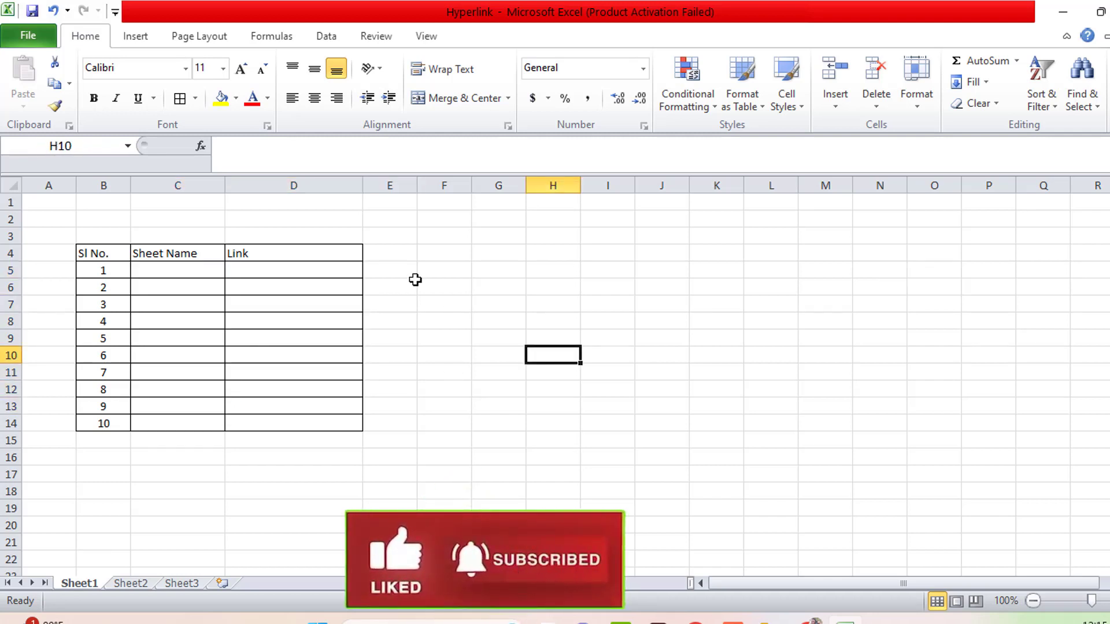
pyautogui.moveTo(414, 282); pyautogui.dragTo(433, 309)
pyautogui.click(426, 295)
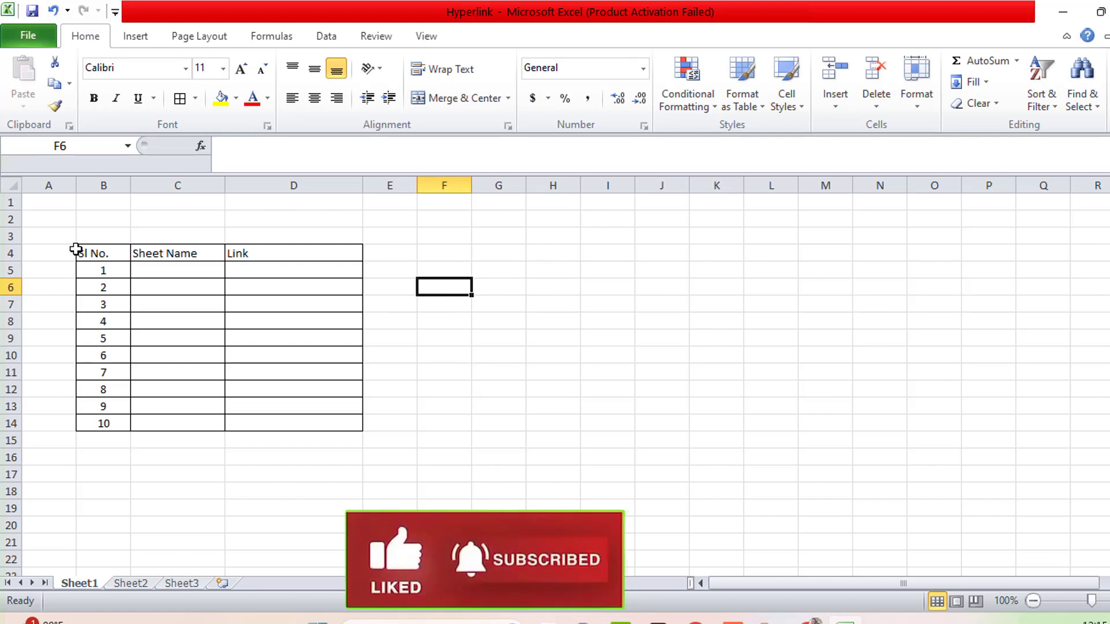
pyautogui.click(122, 258)
pyautogui.moveTo(122, 259); pyautogui.dragTo(295, 418)
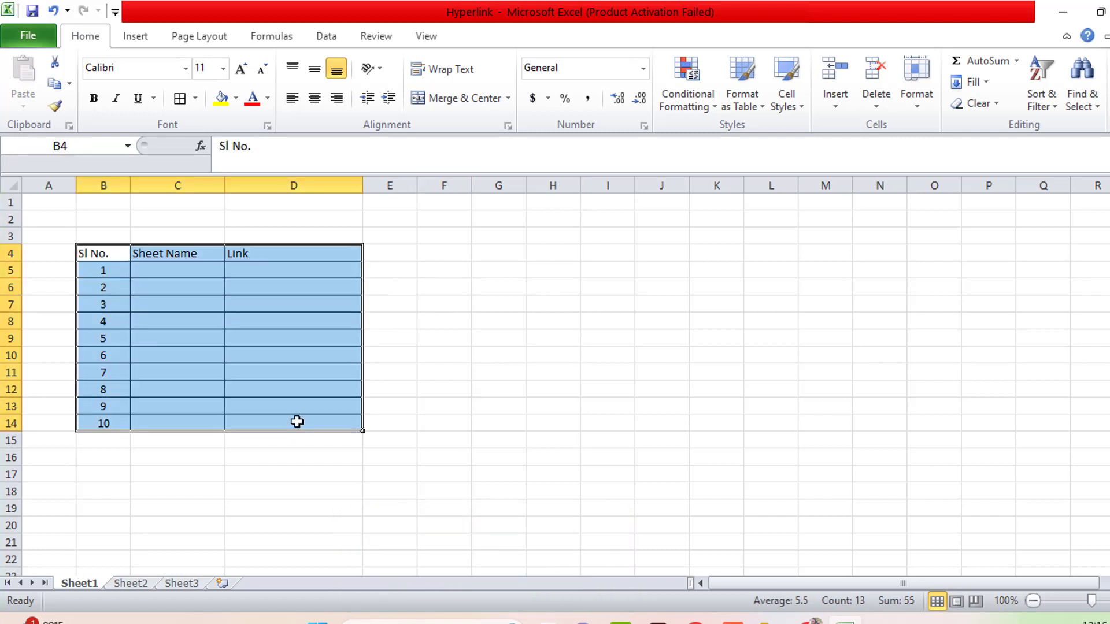
pyautogui.click(295, 421)
pyautogui.click(546, 404)
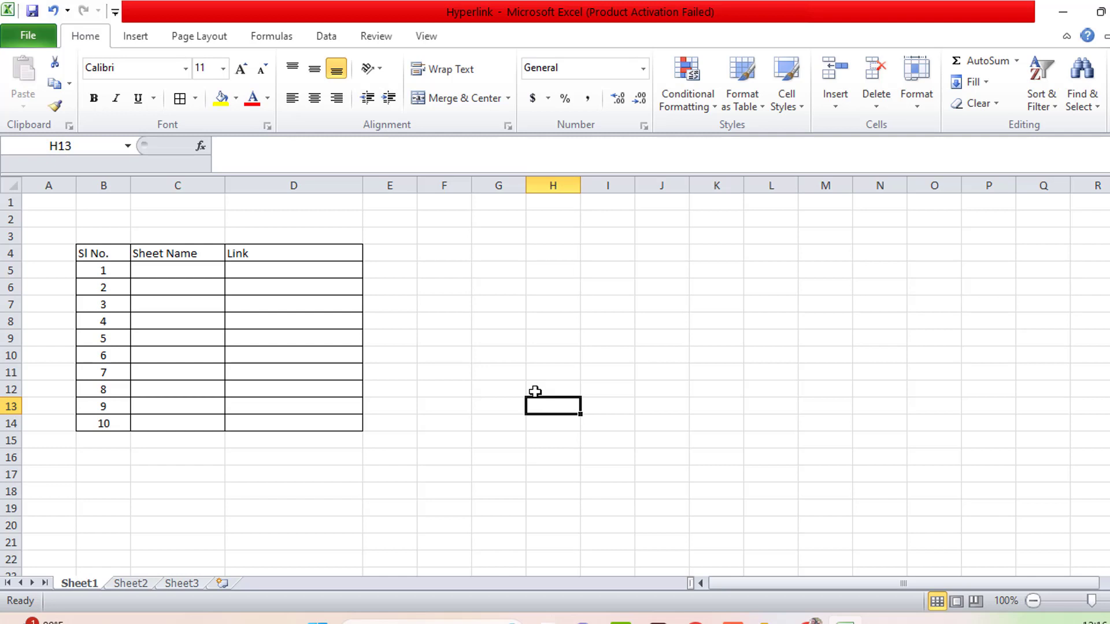
pyautogui.click(185, 272)
pyautogui.click(297, 274)
pyautogui.click(202, 274)
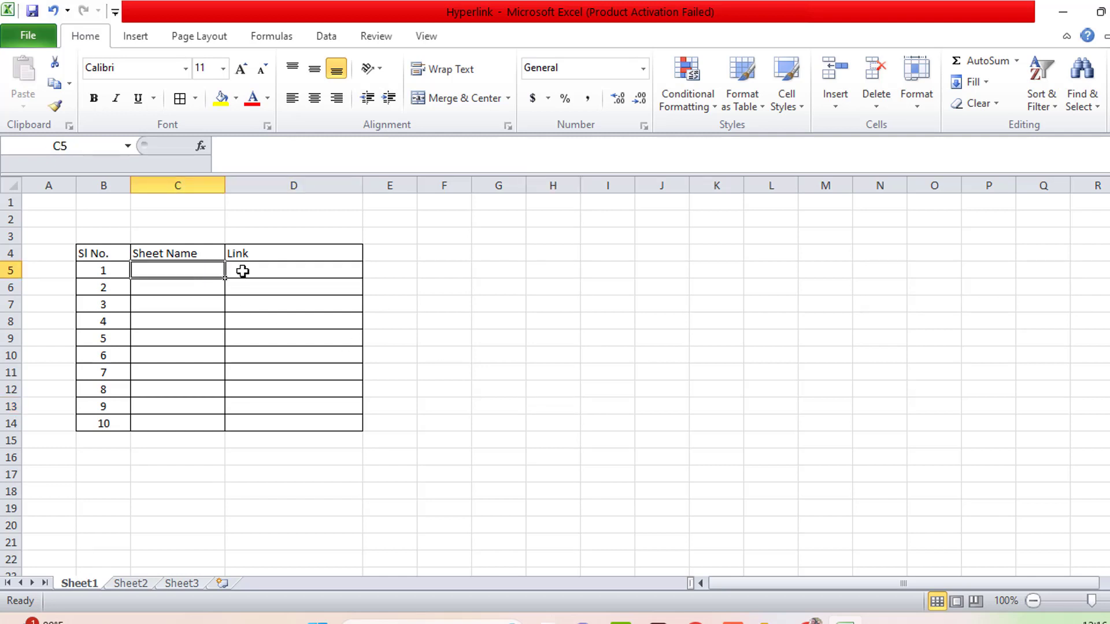
pyautogui.click(243, 271)
pyautogui.click(197, 271)
pyautogui.click(272, 273)
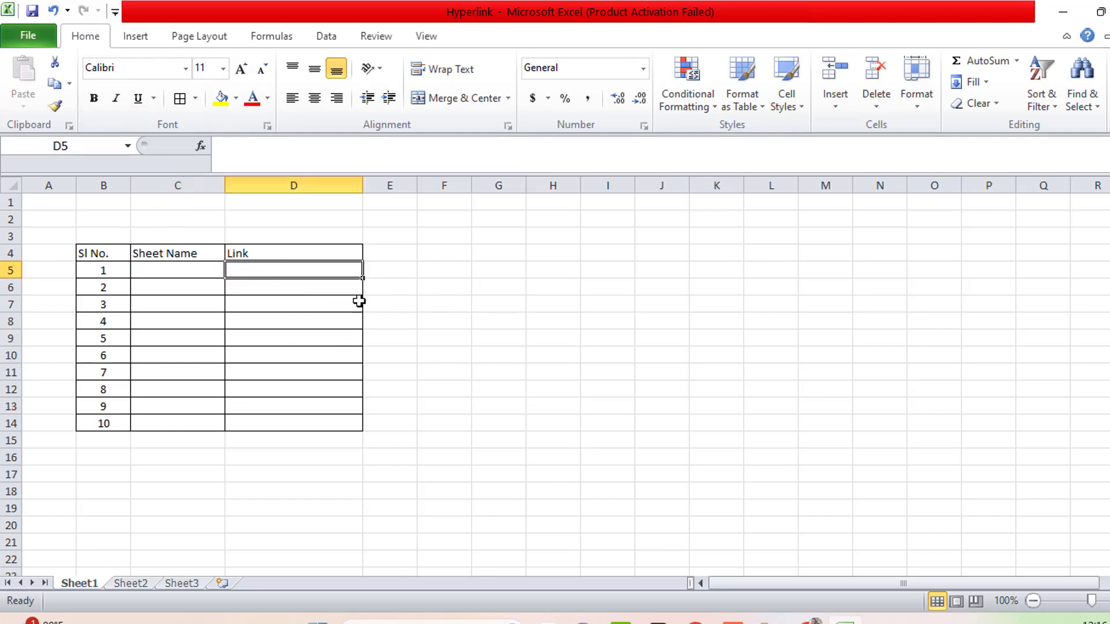
# Insert a hyperlink in cell D5 to the desktop file Excel Tutorial Bangla (Autosaved).xlsx.
pyautogui.click(271, 285)
pyautogui.click(259, 268)
pyautogui.click(137, 39)
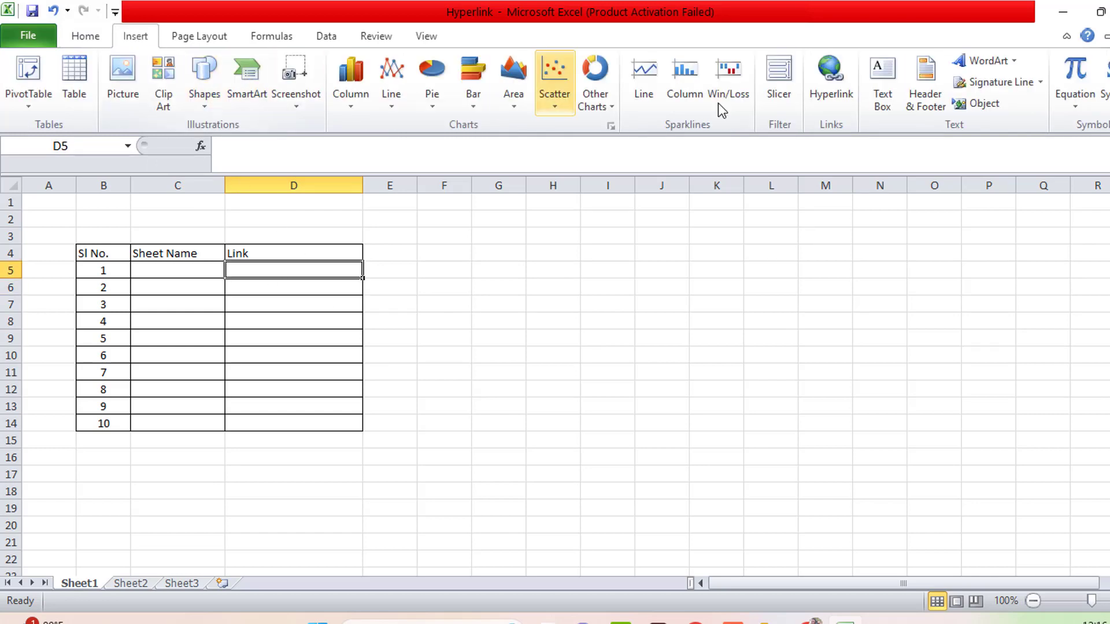
pyautogui.click(839, 101)
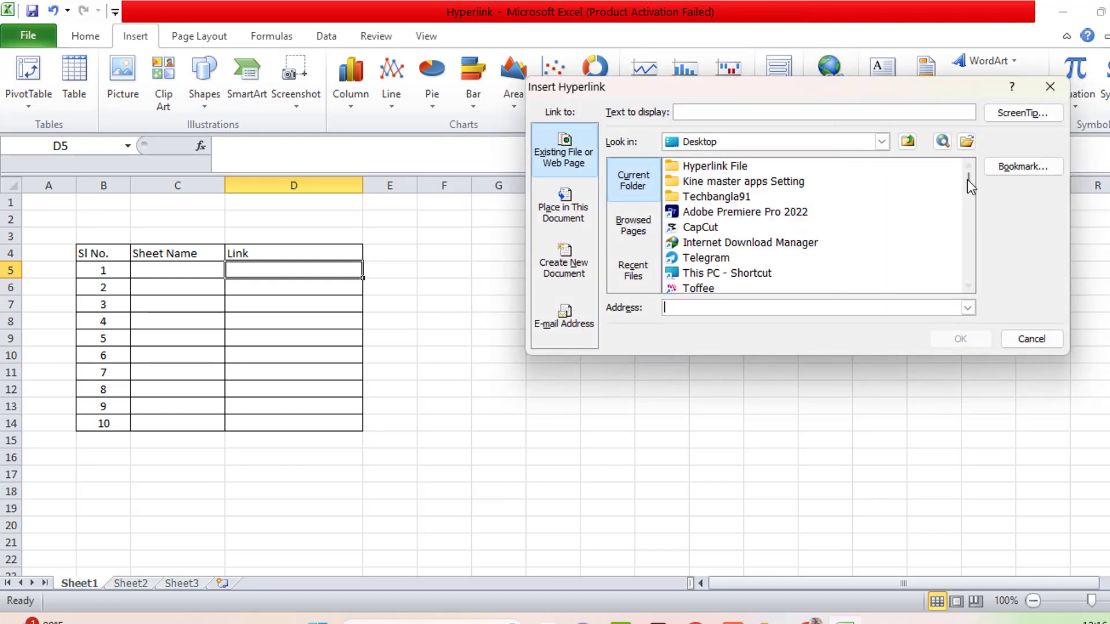
pyautogui.moveTo(966, 190)
pyautogui.mouseDown()
pyautogui.moveTo(957, 283)
pyautogui.moveTo(967, 179)
pyautogui.mouseUp()
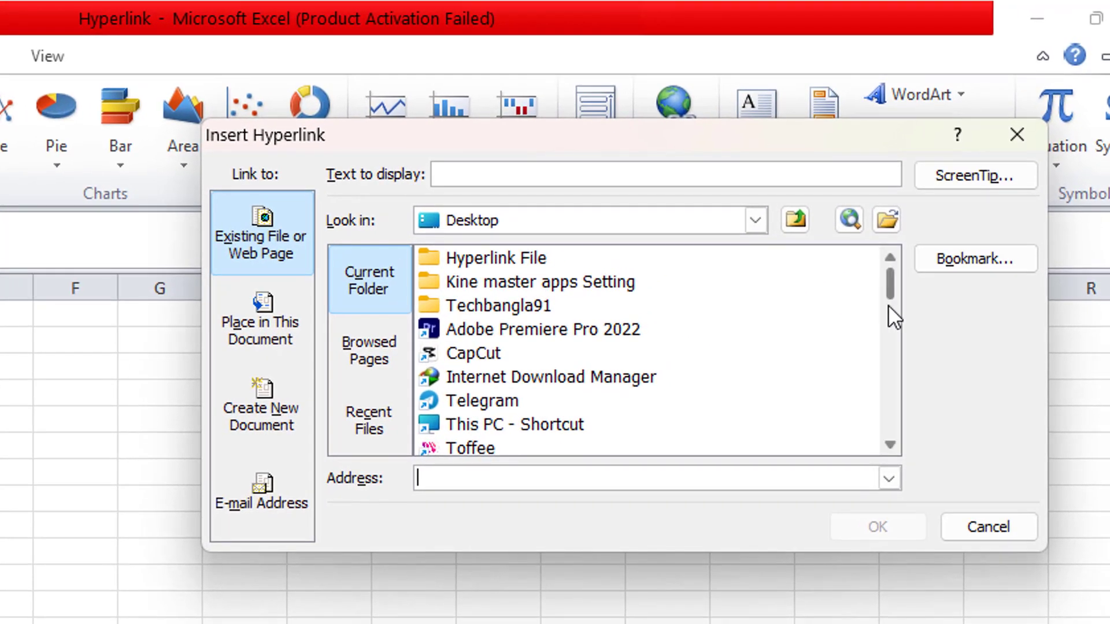
pyautogui.scroll(-2, 889, 306)
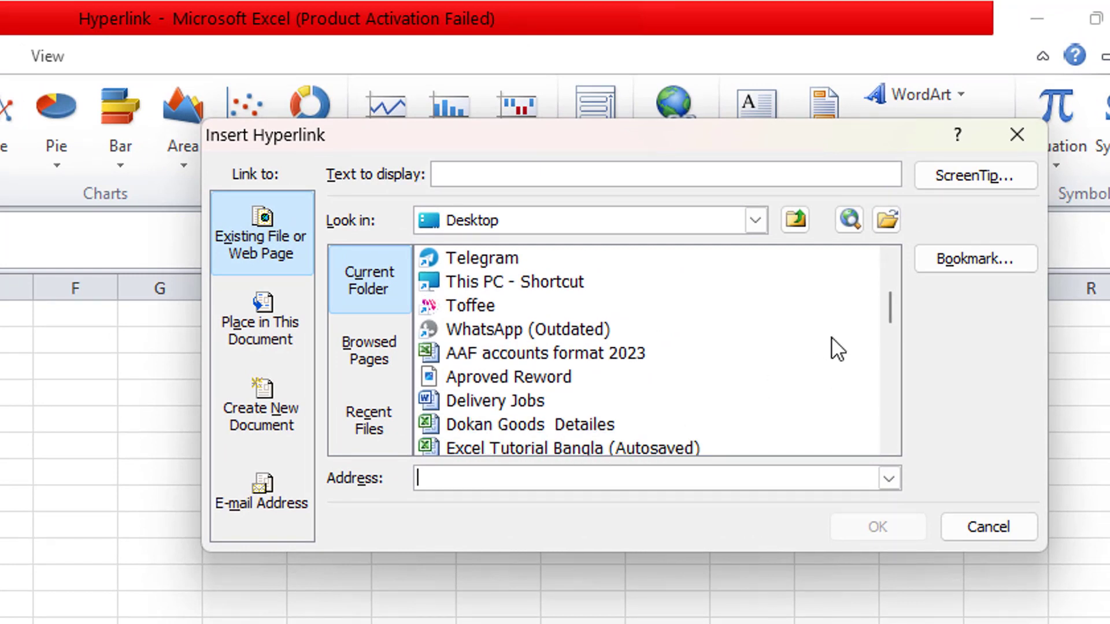
pyautogui.scroll(-1, 888, 315)
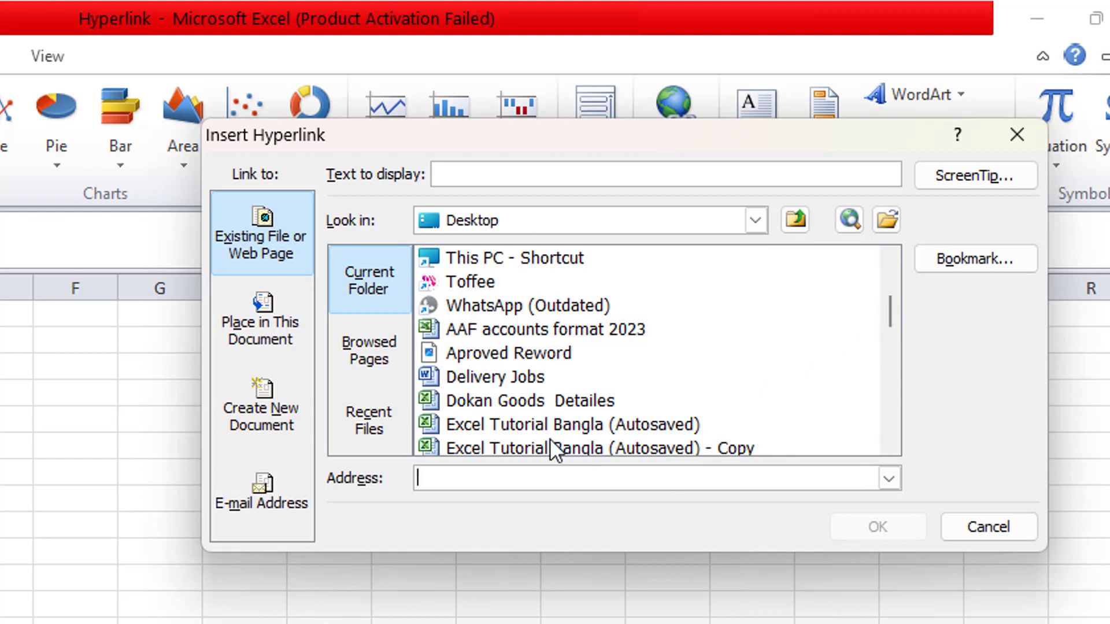
pyautogui.click(518, 424)
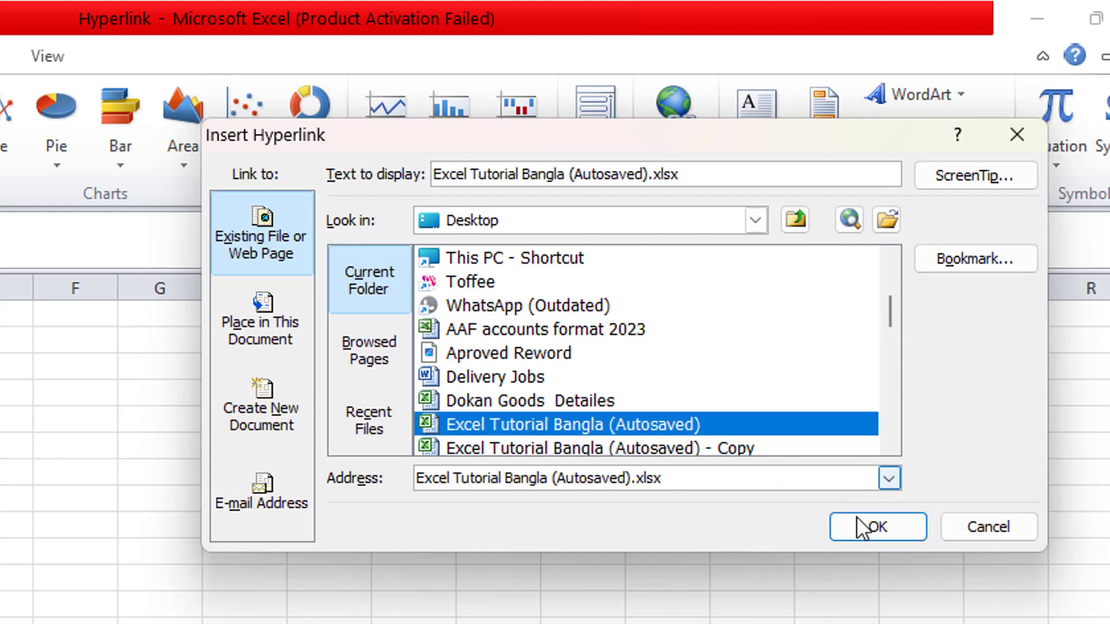
pyautogui.click(854, 523)
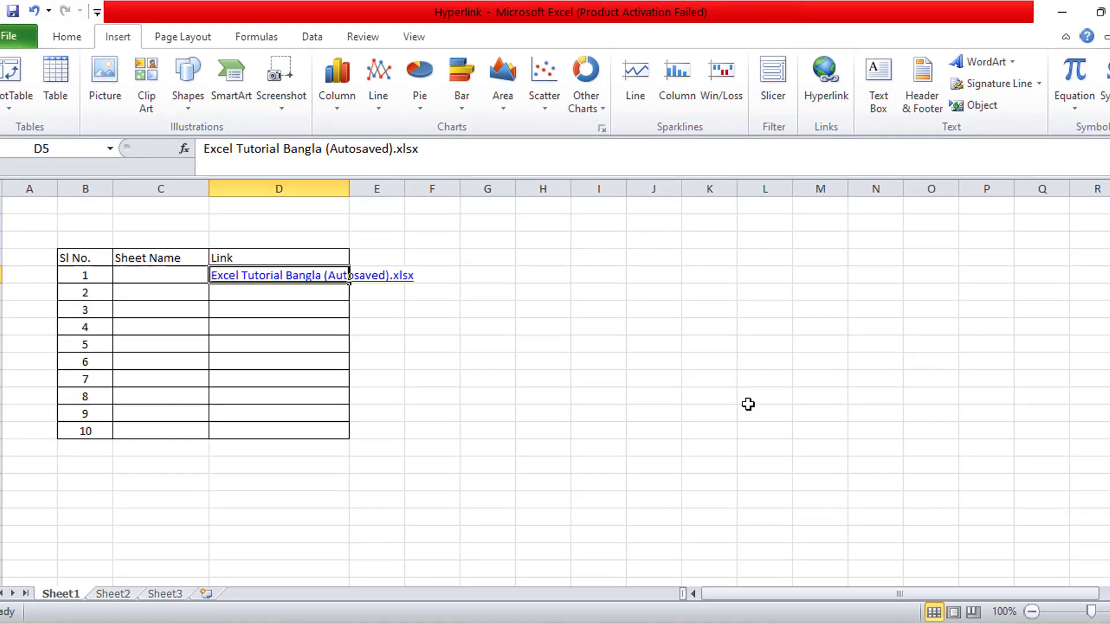
pyautogui.click(68, 382)
pyautogui.click(277, 384)
pyautogui.click(319, 292)
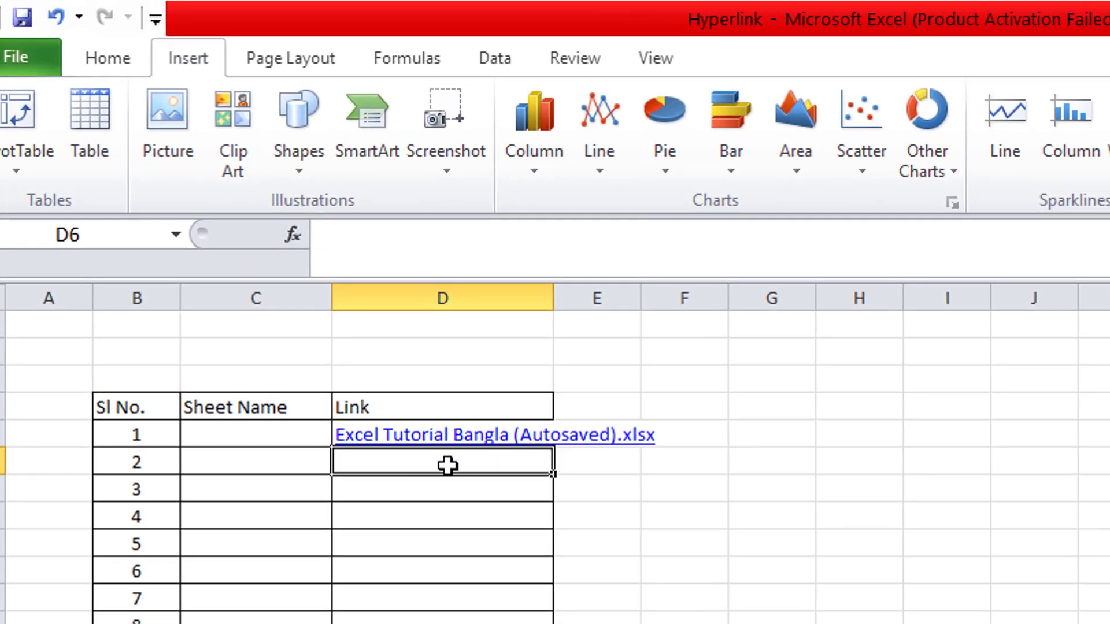
pyautogui.click(702, 464)
pyautogui.click(463, 460)
pyautogui.click(569, 459)
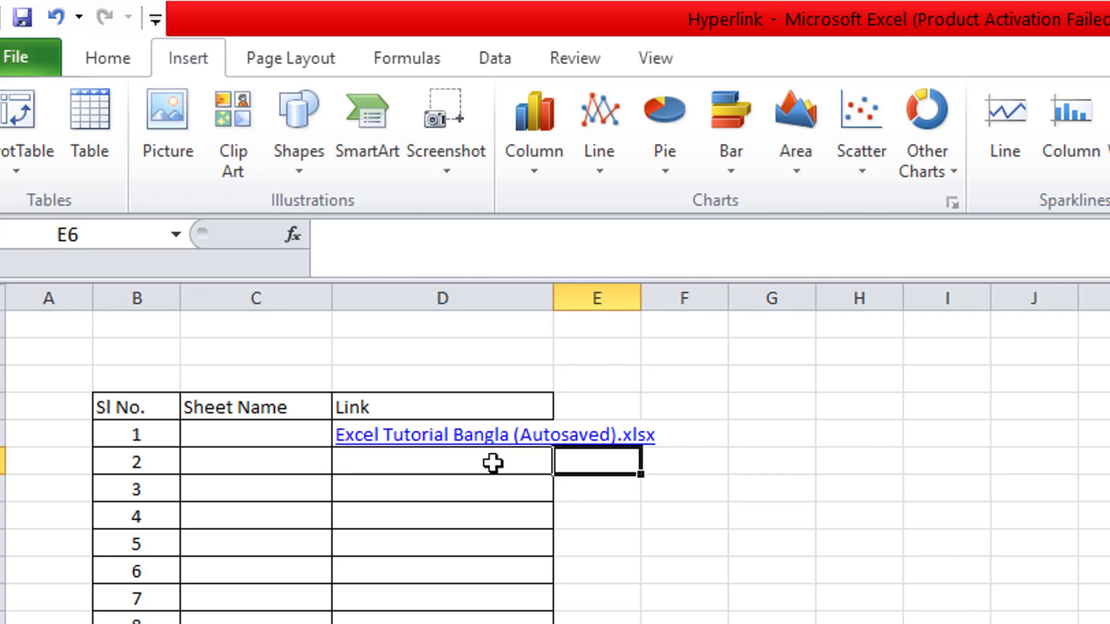
pyautogui.click(483, 469)
pyautogui.click(582, 466)
pyautogui.click(513, 467)
pyautogui.click(566, 467)
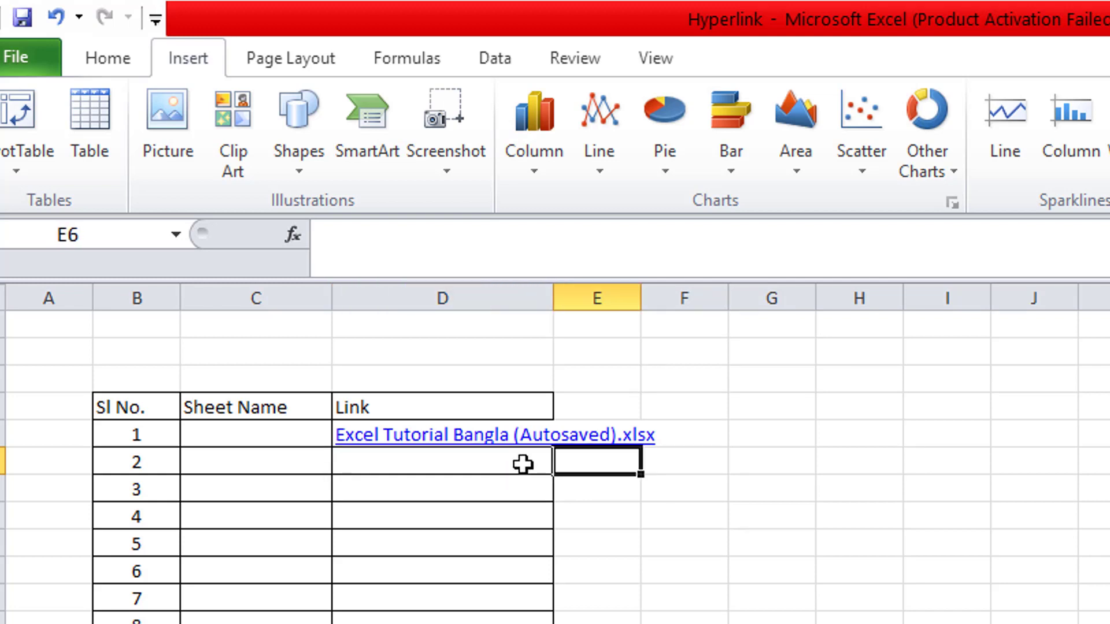
pyautogui.click(520, 465)
pyautogui.click(579, 465)
pyautogui.click(537, 479)
pyautogui.moveTo(647, 479); pyautogui.dragTo(584, 482)
# Insert a hyperlink in cell D6 to the desktop file Dokan Goods Detailes.xlsx.
pyautogui.click(488, 469)
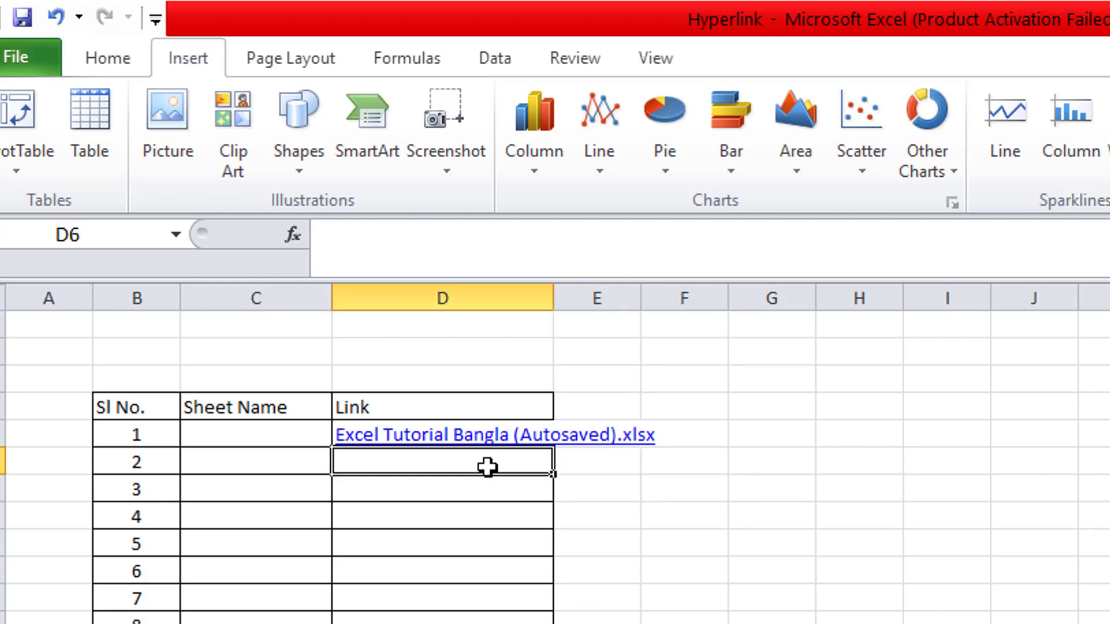
pyautogui.hotkey('ctrl', 'k')
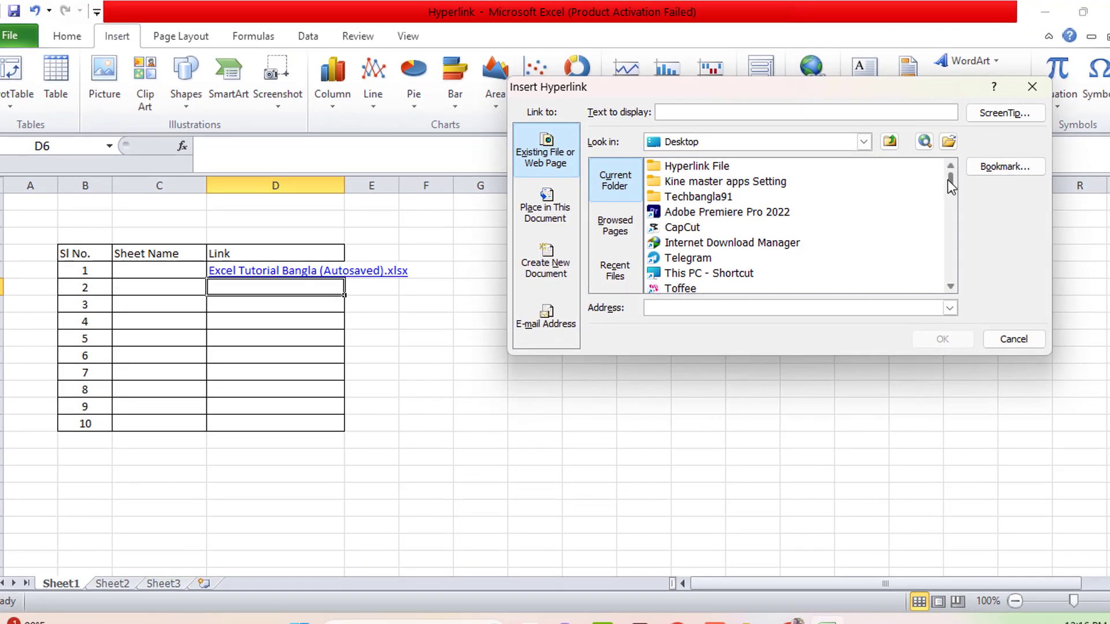
pyautogui.moveTo(948, 179); pyautogui.dragTo(951, 201)
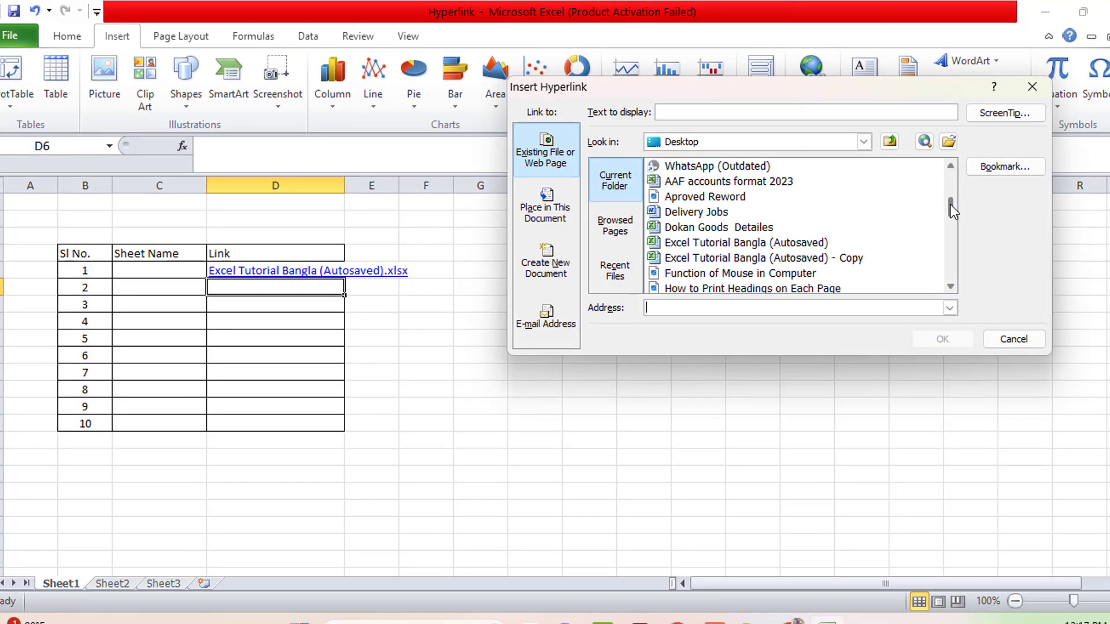
pyautogui.click(714, 227)
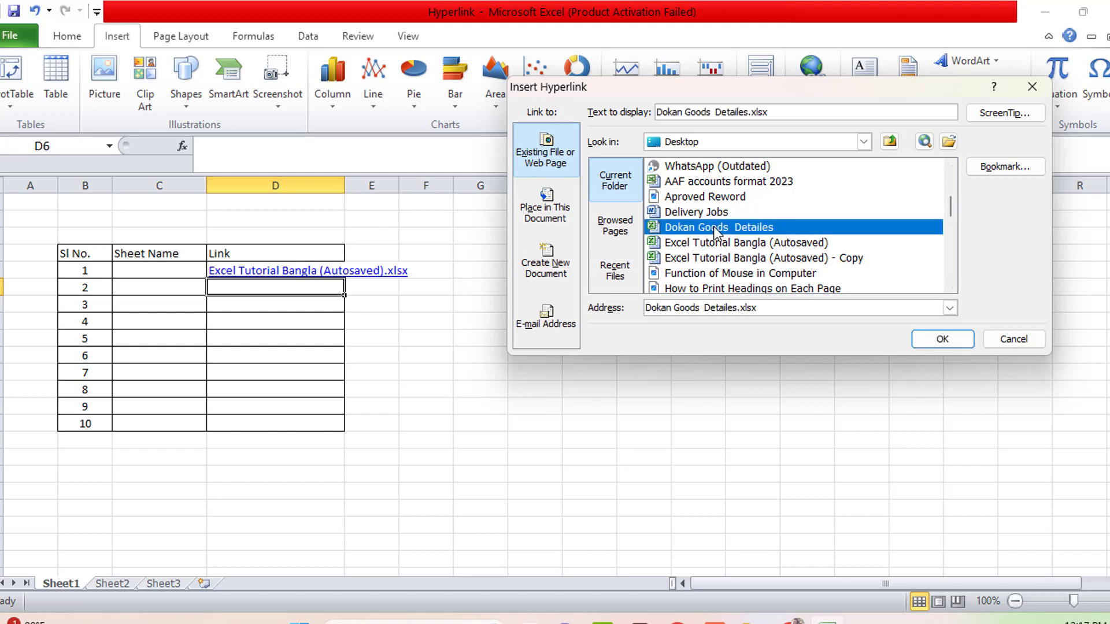
pyautogui.click(948, 338)
pyautogui.click(386, 351)
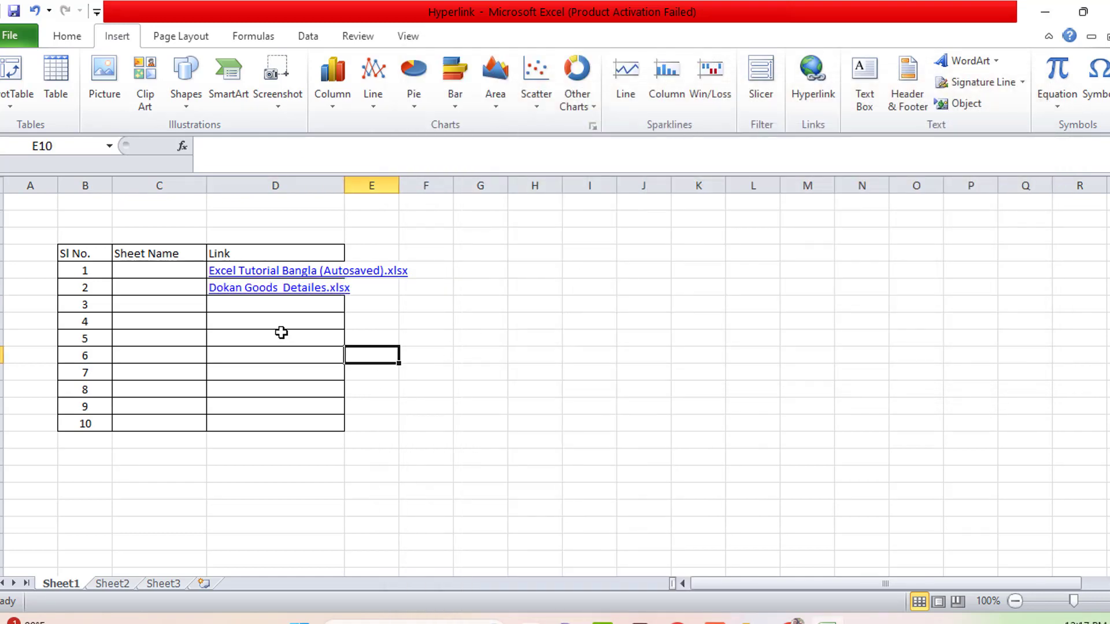
pyautogui.click(244, 306)
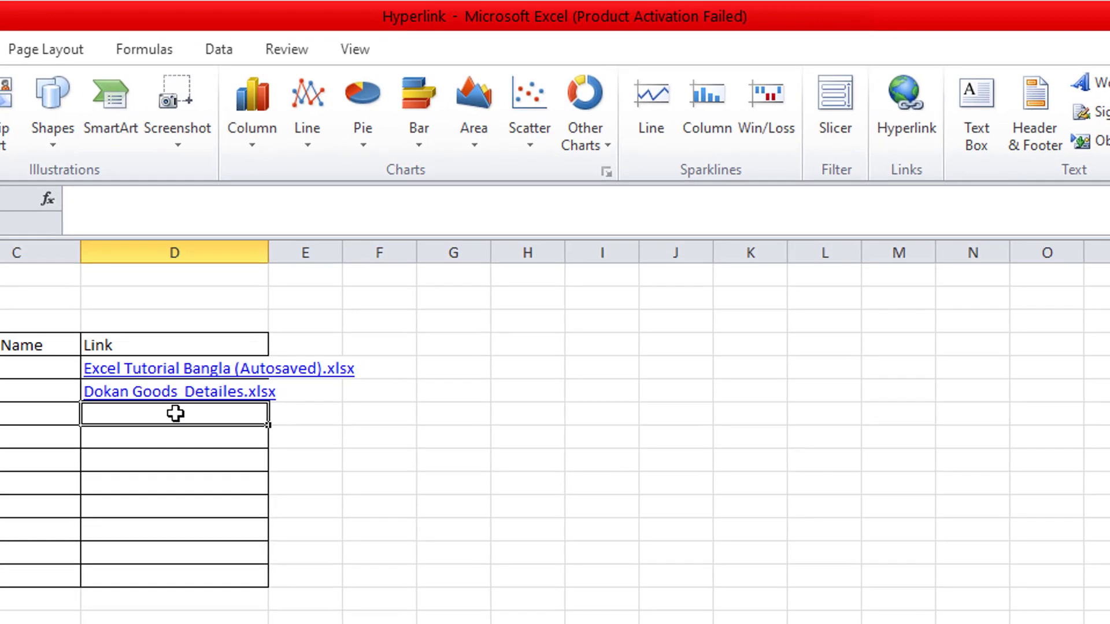
pyautogui.click(310, 429)
pyautogui.click(334, 412)
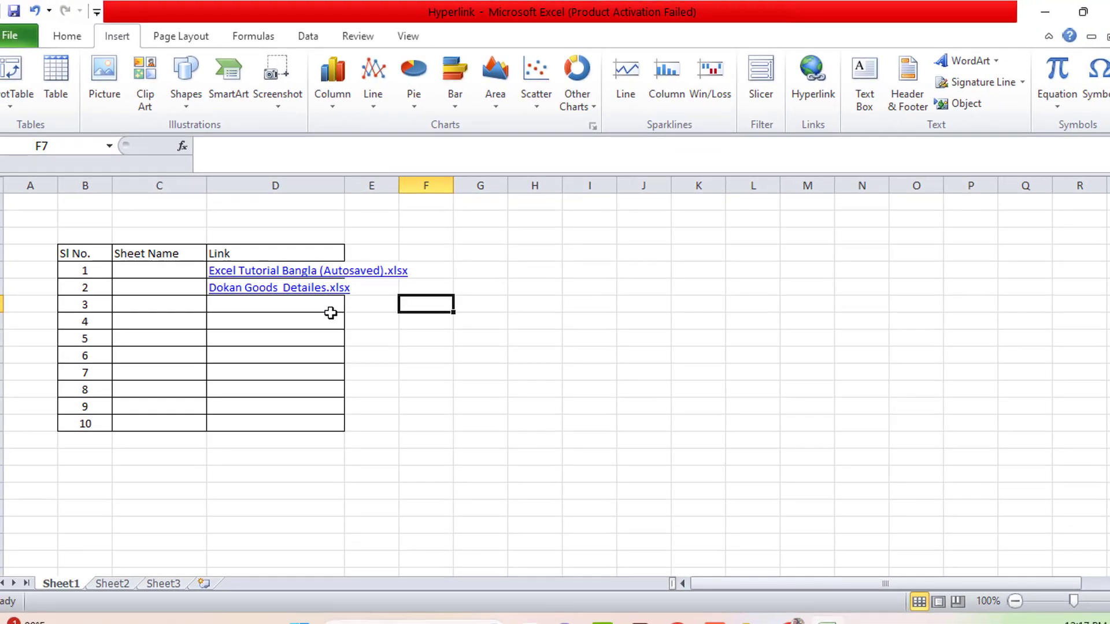
pyautogui.click(291, 372)
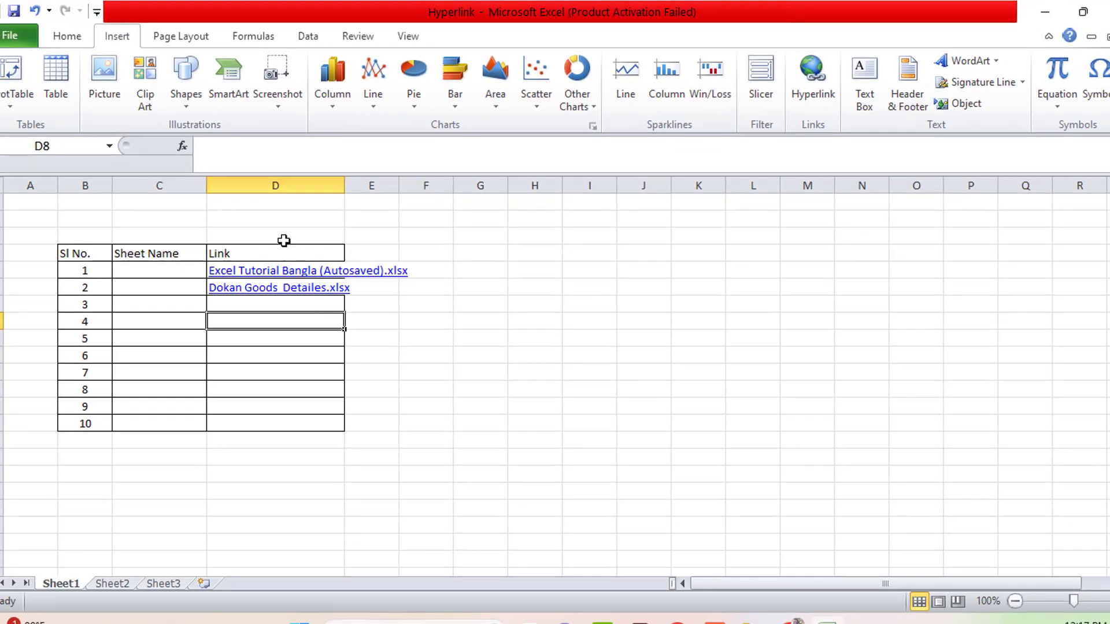
# Follow the Excel Tutorial Bangla (Autosaved).xlsx link, examine the sales table it opens, and return to the Hyperlink workbook.
pyautogui.click(272, 283)
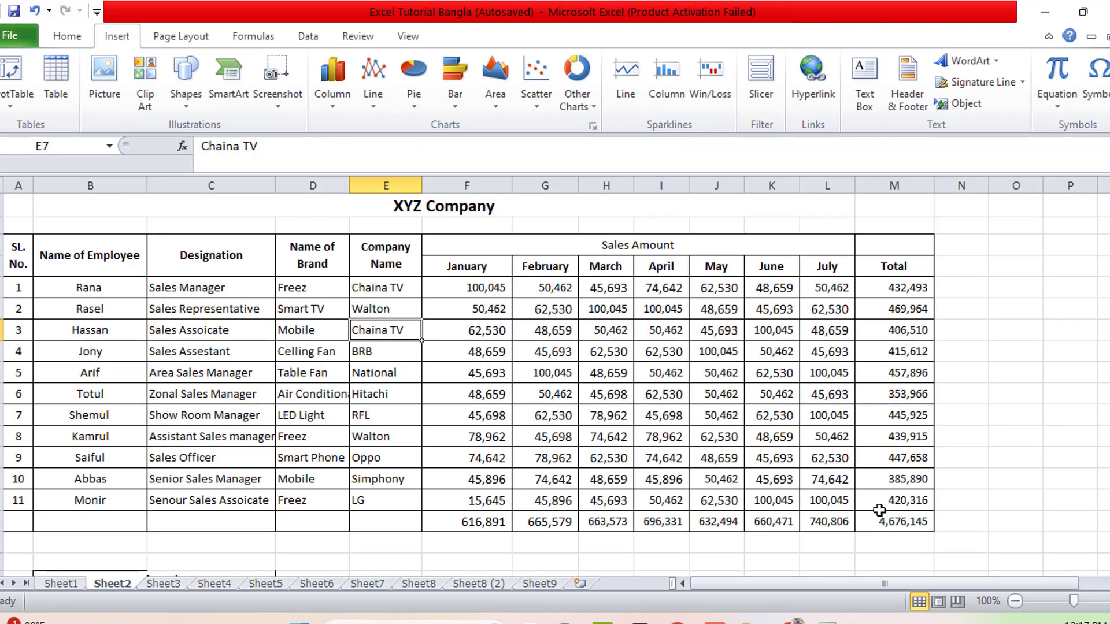
pyautogui.click(997, 402)
pyautogui.click(296, 392)
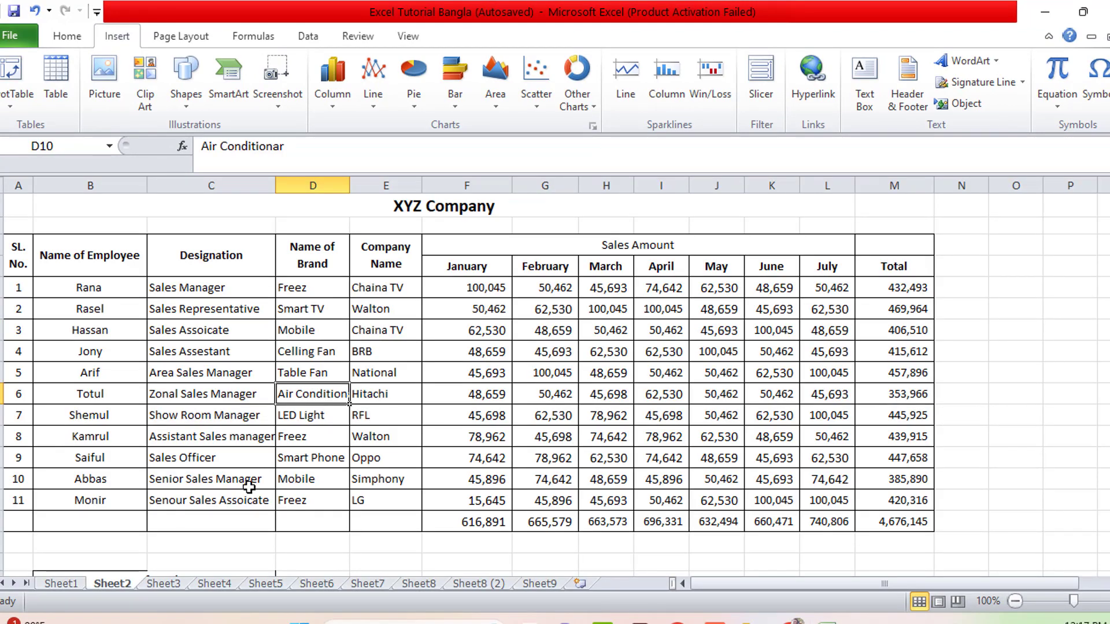
pyautogui.click(218, 333)
pyautogui.click(405, 308)
pyautogui.click(721, 368)
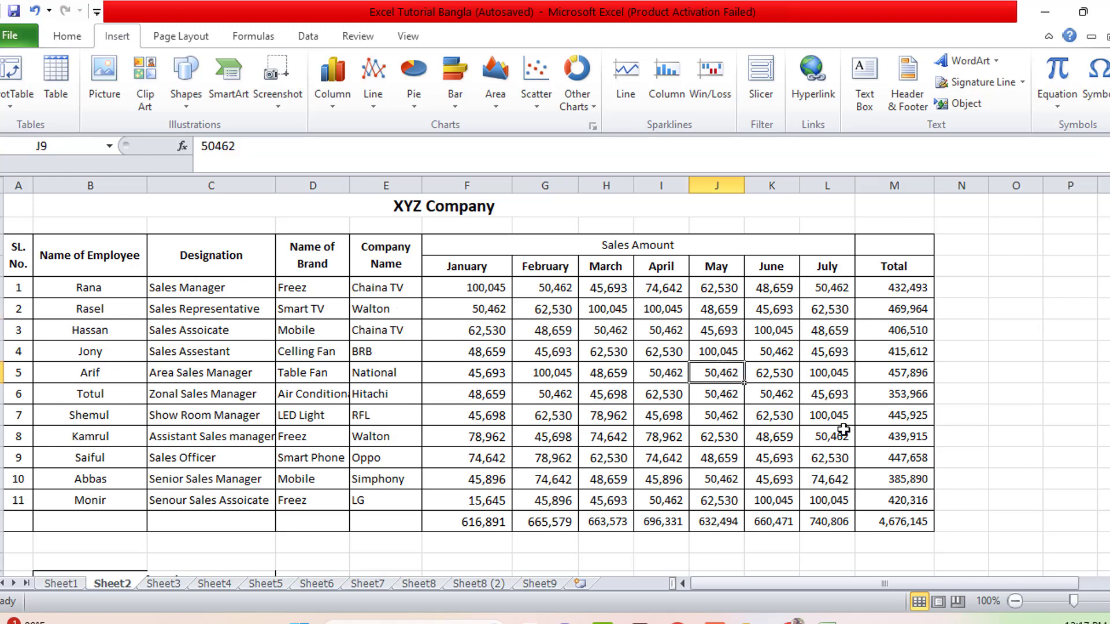
pyautogui.click(843, 432)
pyautogui.click(819, 497)
pyautogui.click(829, 374)
pyautogui.click(941, 334)
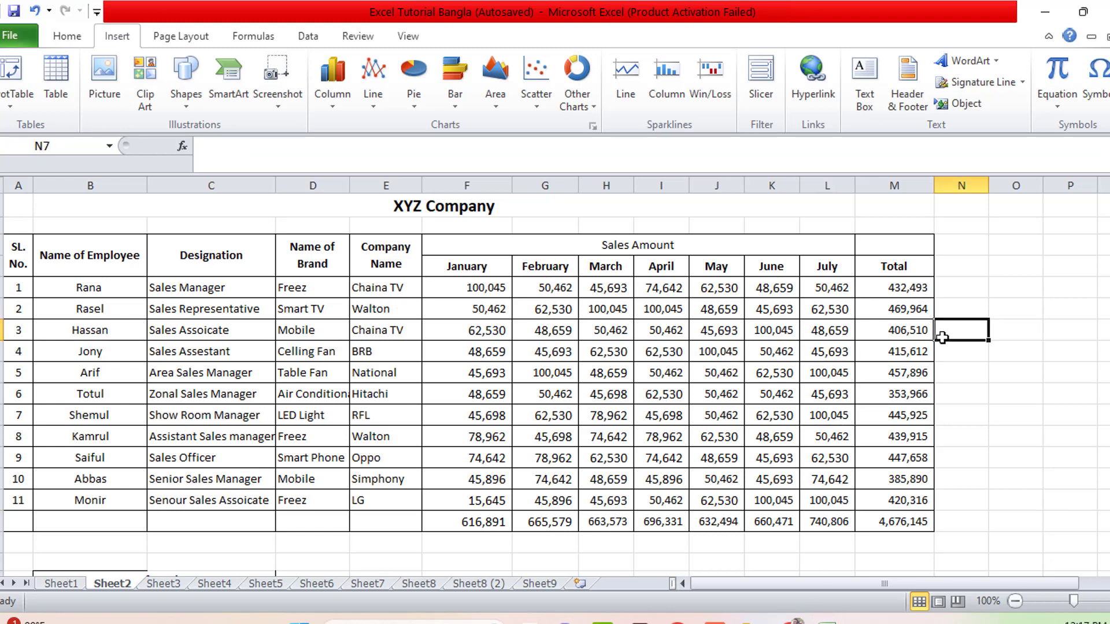
pyautogui.click(1004, 439)
pyautogui.click(826, 622)
# Follow the Dokan Goods Detailes.xlsx link, examine the stock list it opens, and return to the Hyperlink workbook.
pyautogui.click(347, 287)
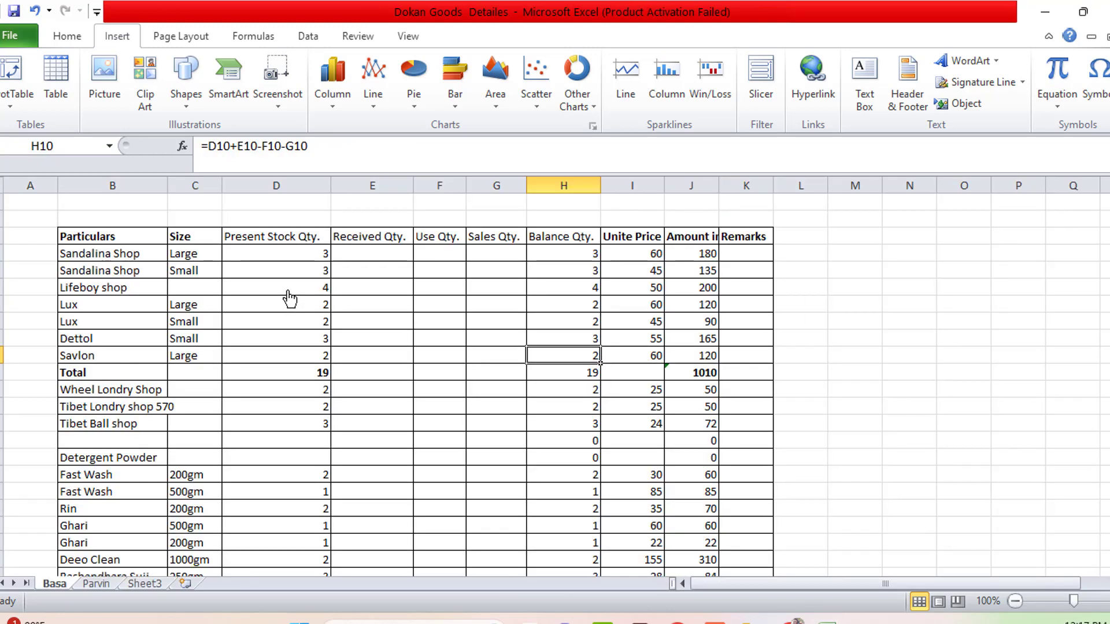
pyautogui.click(468, 393)
pyautogui.click(403, 306)
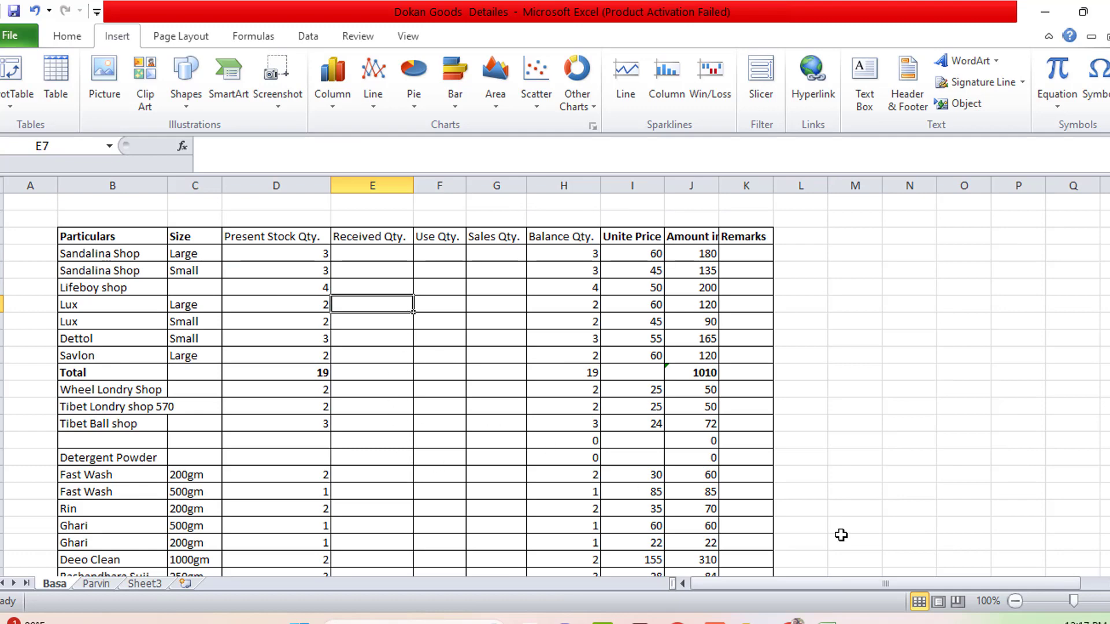
pyautogui.moveTo(826, 617)
pyautogui.click(659, 547)
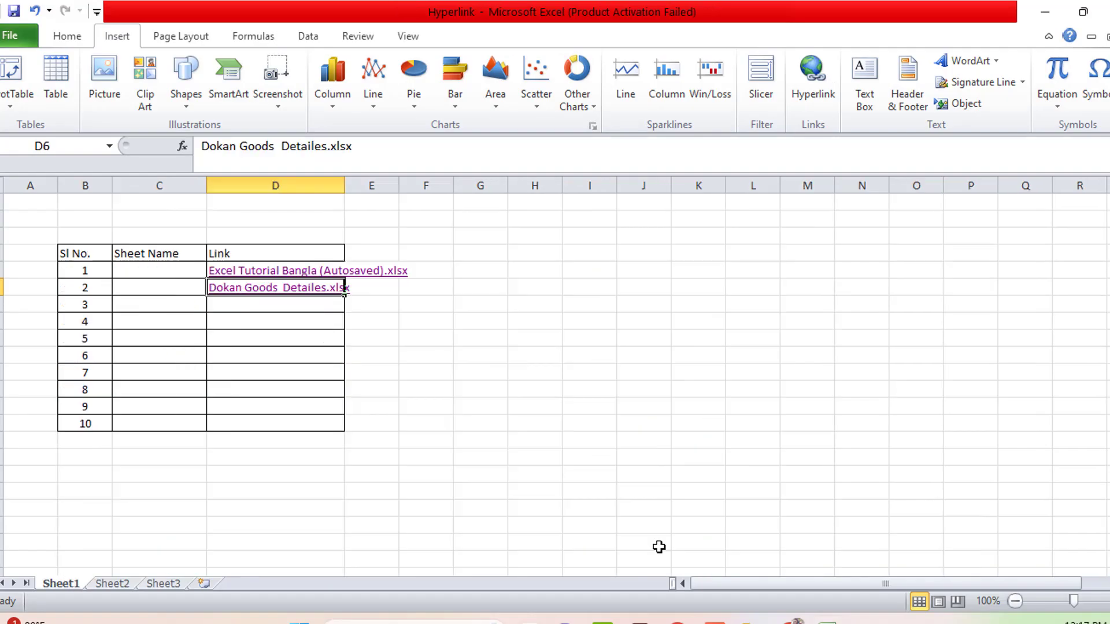
# Enter the text "Supporting" in cell D7, in the Link column of row 3 of the table.
pyautogui.click(295, 303)
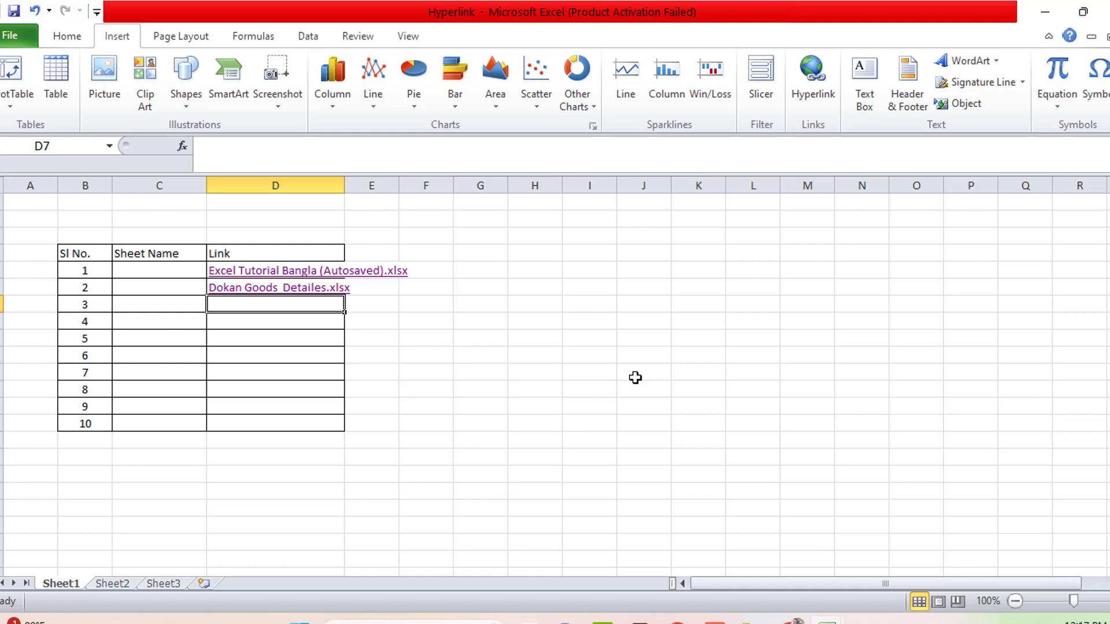
pyautogui.press('BackSpace')
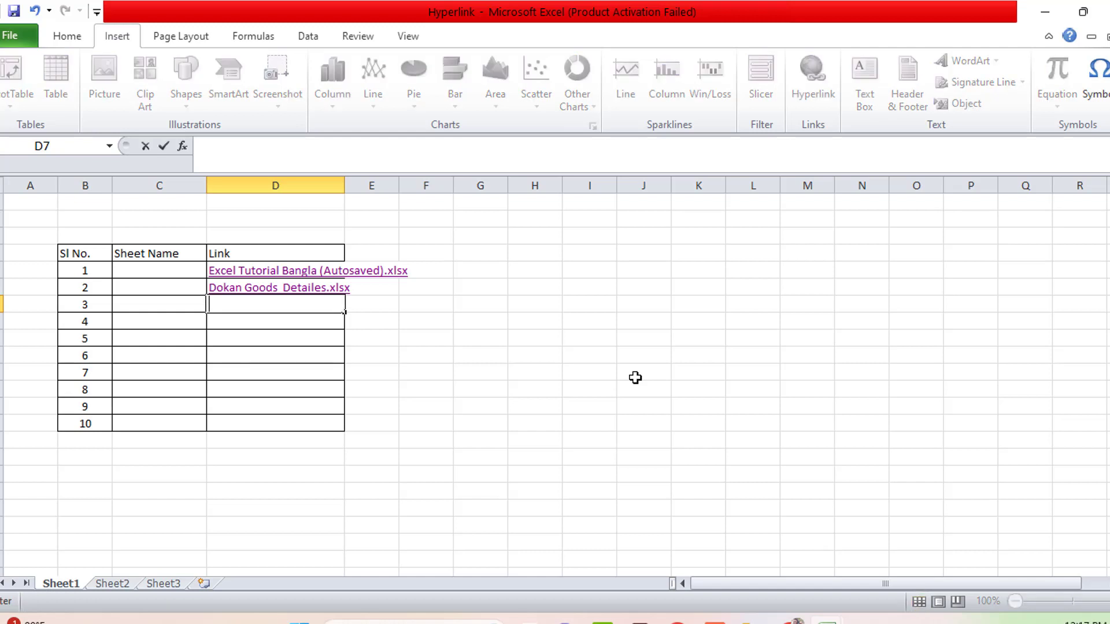
pyautogui.write('Supporting')
pyautogui.click(442, 372)
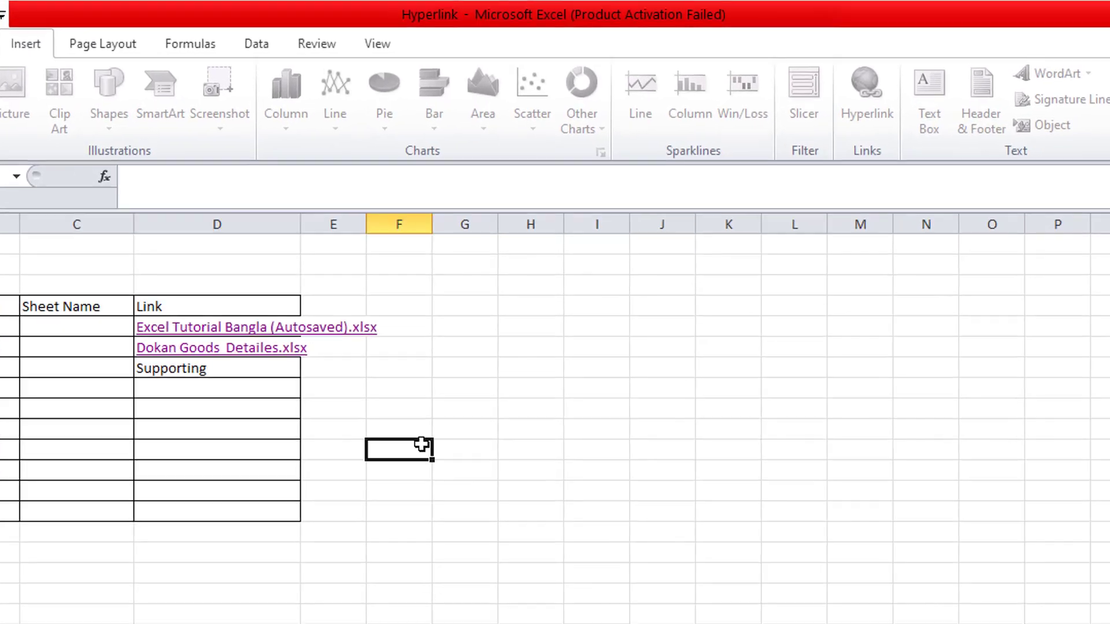
pyautogui.click(279, 321)
pyautogui.click(250, 306)
pyautogui.click(164, 436)
pyautogui.click(27, 405)
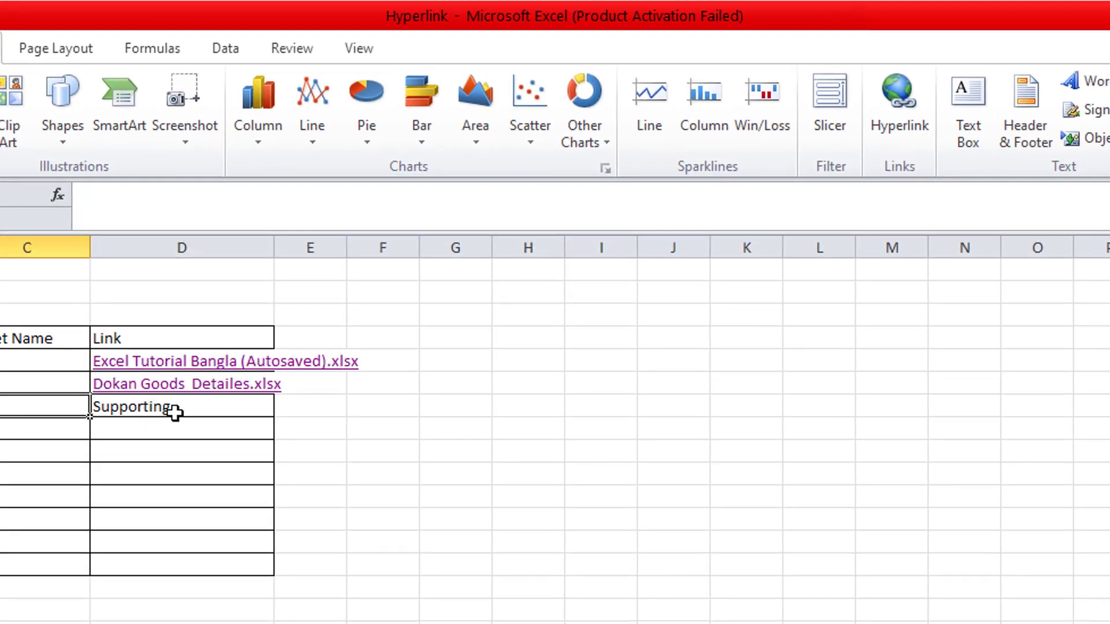
pyautogui.click(176, 410)
pyautogui.click(3, 405)
pyautogui.click(43, 362)
pyautogui.click(44, 403)
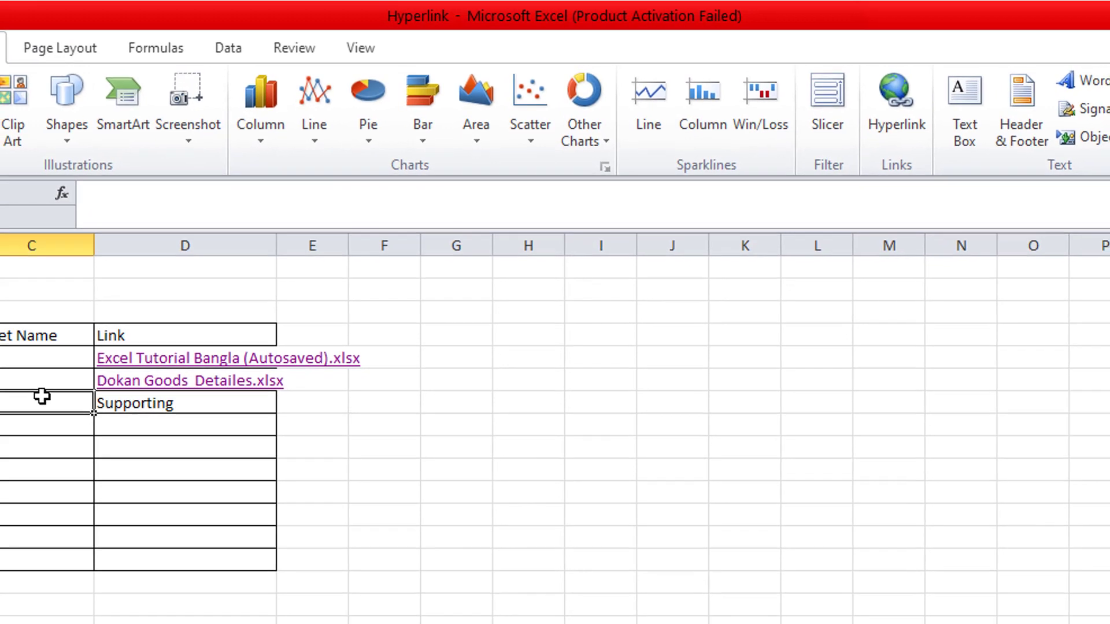
pyautogui.click(144, 406)
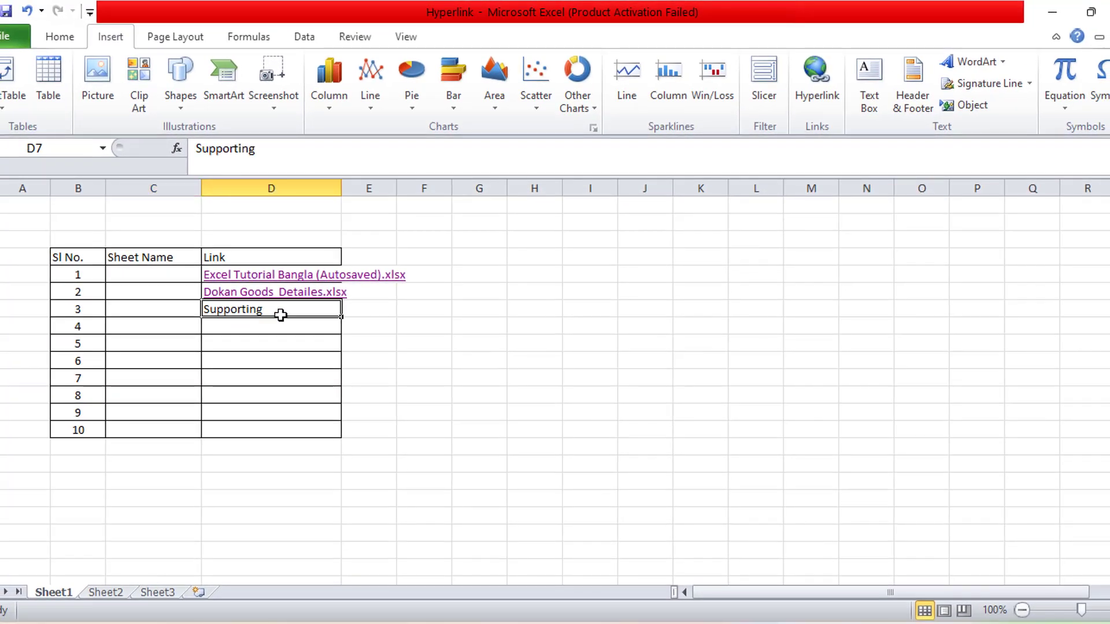
pyautogui.click(157, 307)
pyautogui.click(266, 322)
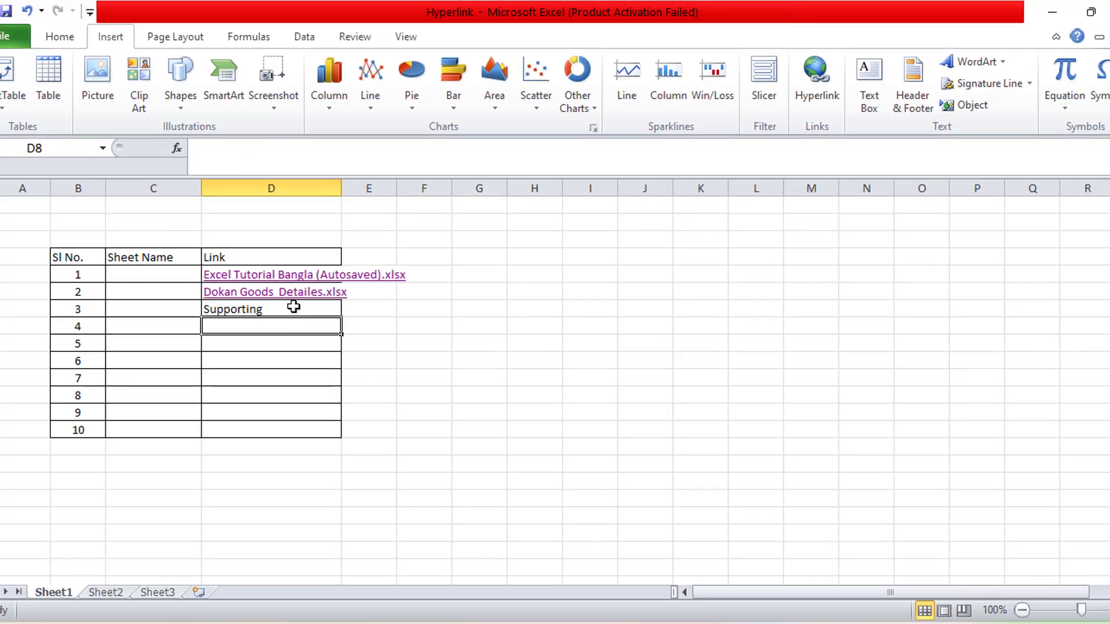
# Link the "Supporting" text in cell D7 to the desktop file Excel Tutorial Bangla (Autosaved) - Copy.
pyautogui.click(294, 306)
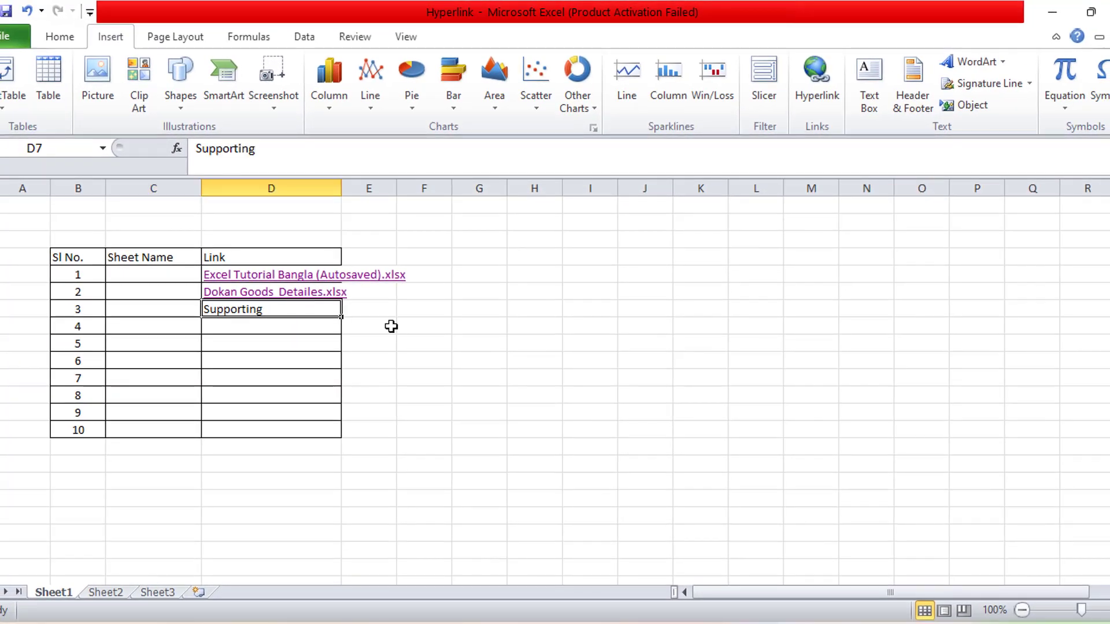
pyautogui.click(809, 99)
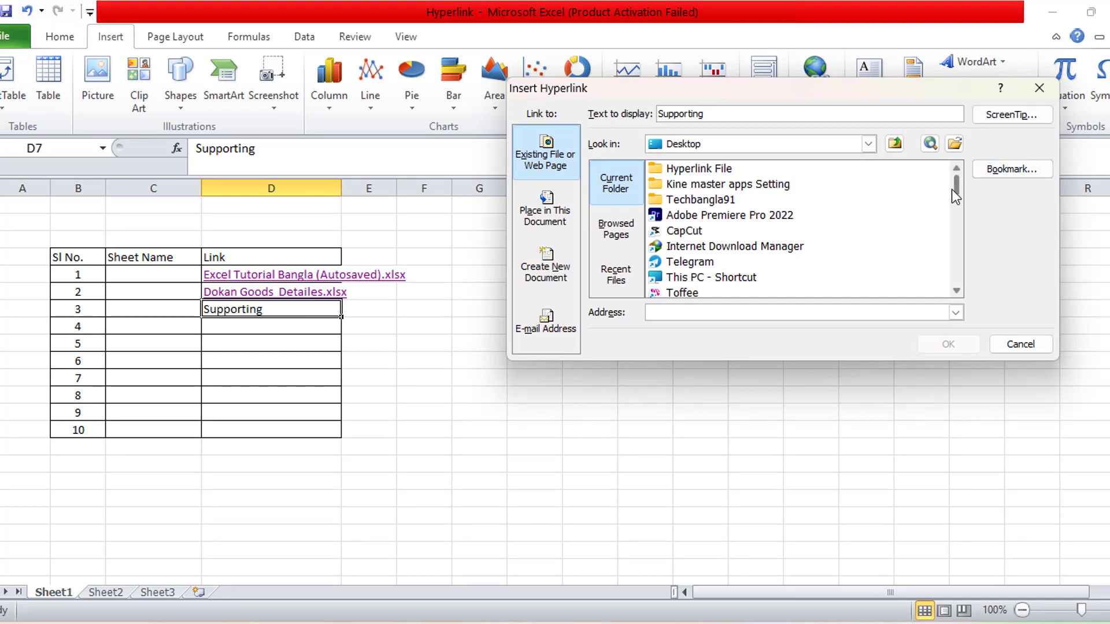
pyautogui.moveTo(954, 191); pyautogui.dragTo(956, 217)
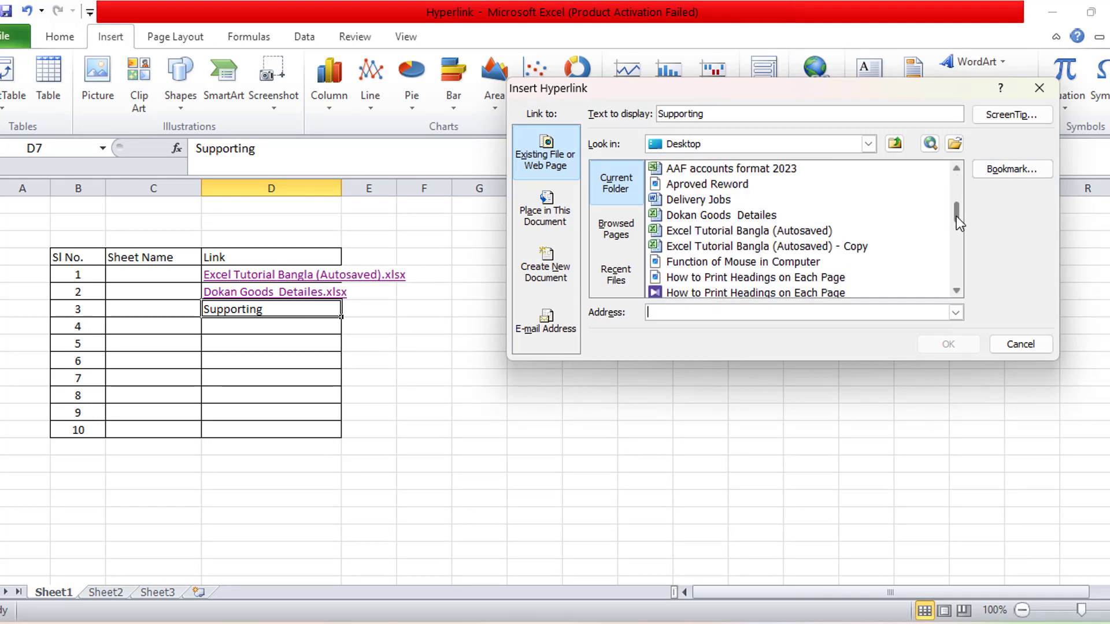
pyautogui.click(766, 247)
pyautogui.click(948, 344)
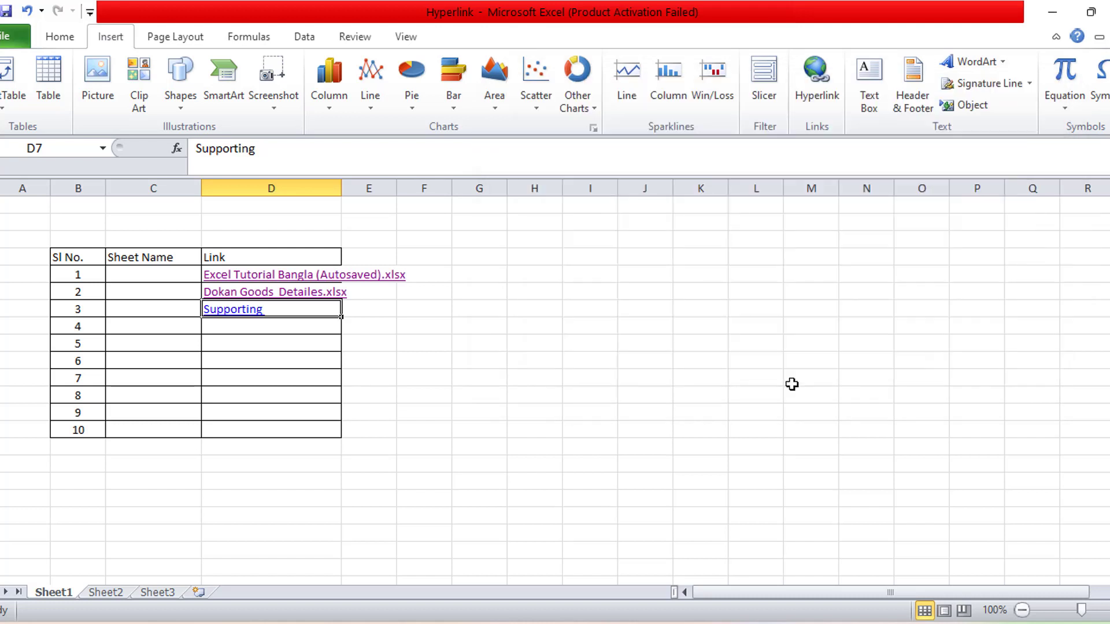
pyautogui.click(424, 395)
pyautogui.click(182, 344)
pyautogui.click(273, 330)
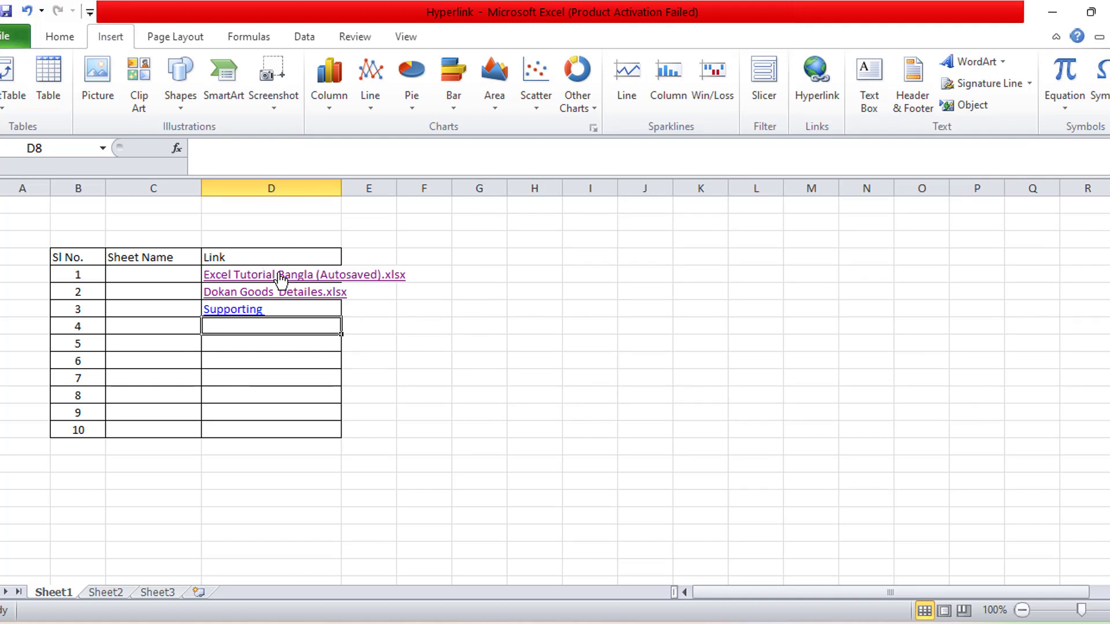
# Follow the Supporting link, examine the employee sales table and its totals in the linked workbook, and return to the Hyperlink workbook.
pyautogui.click(232, 315)
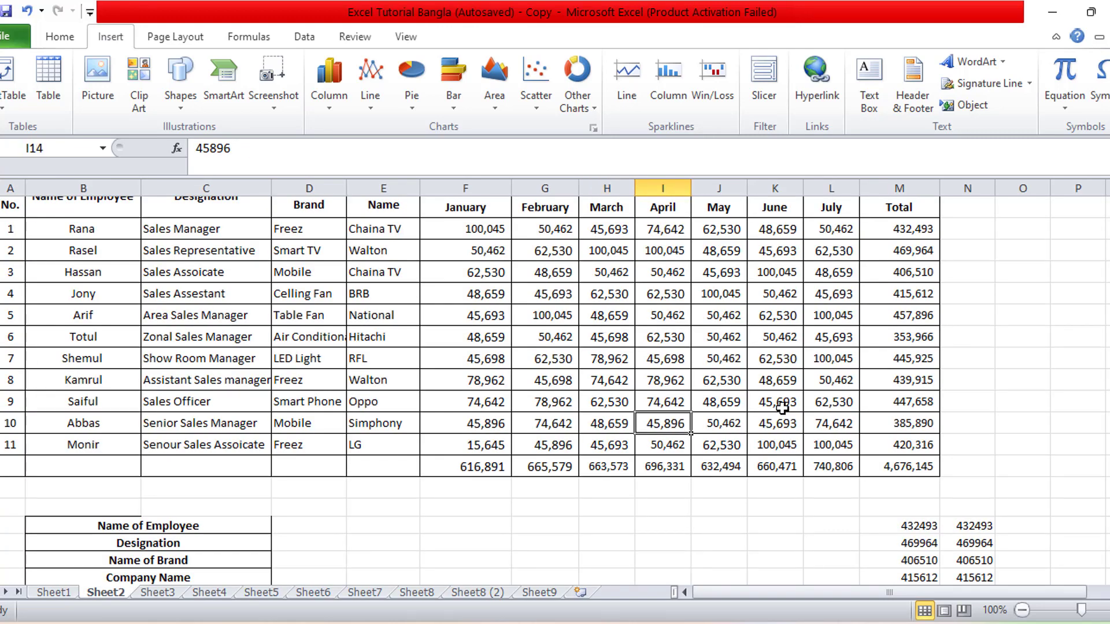
pyautogui.scroll(-1, 781, 409)
pyautogui.click(792, 426)
pyautogui.moveTo(607, 461); pyautogui.dragTo(825, 528)
pyautogui.moveTo(825, 528); pyautogui.dragTo(620, 462)
pyautogui.moveTo(618, 462); pyautogui.dragTo(816, 496)
pyautogui.click(819, 496)
pyautogui.click(792, 623)
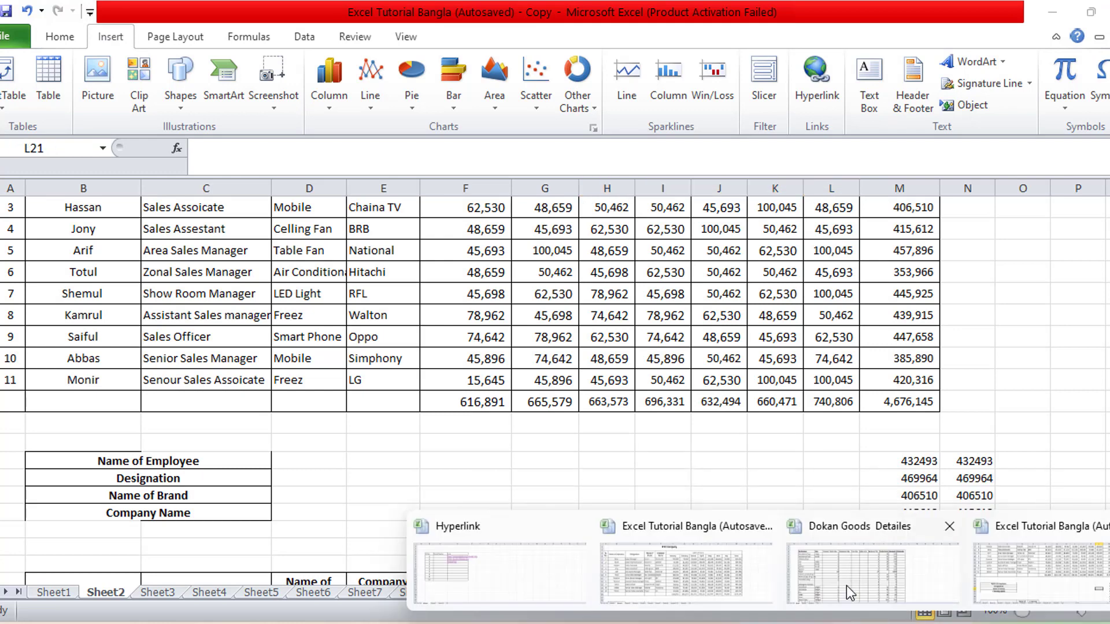
pyautogui.click(495, 569)
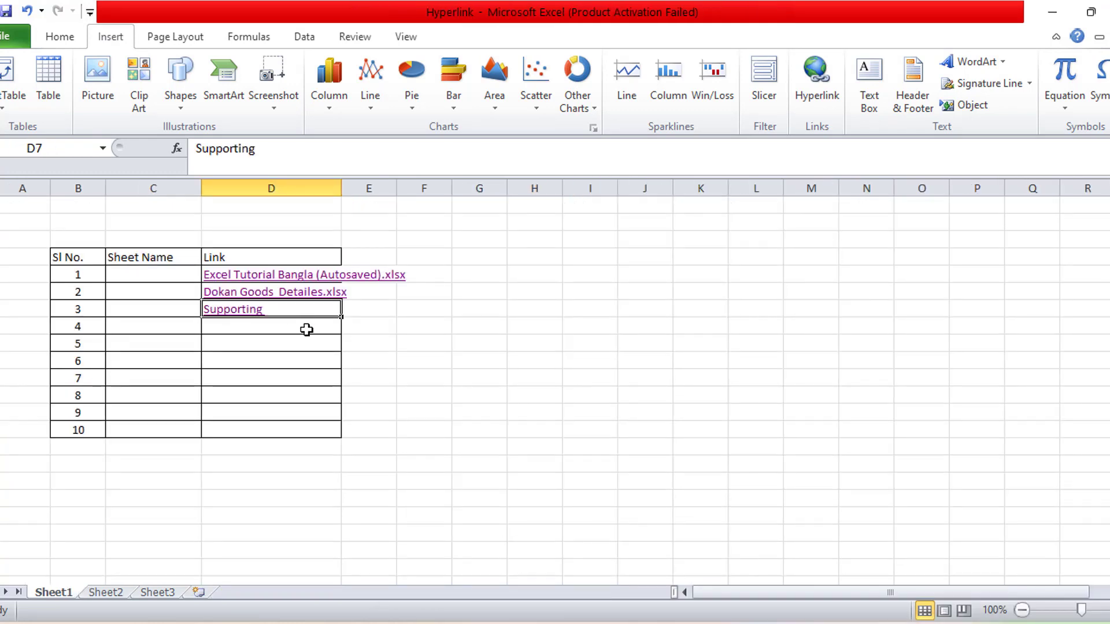
pyautogui.moveTo(307, 329)
pyautogui.mouseDown()
pyautogui.moveTo(612, 329)
pyautogui.moveTo(355, 324)
pyautogui.moveTo(603, 332)
pyautogui.moveTo(231, 342)
pyautogui.moveTo(287, 336)
pyautogui.mouseUp()
pyautogui.click(359, 324)
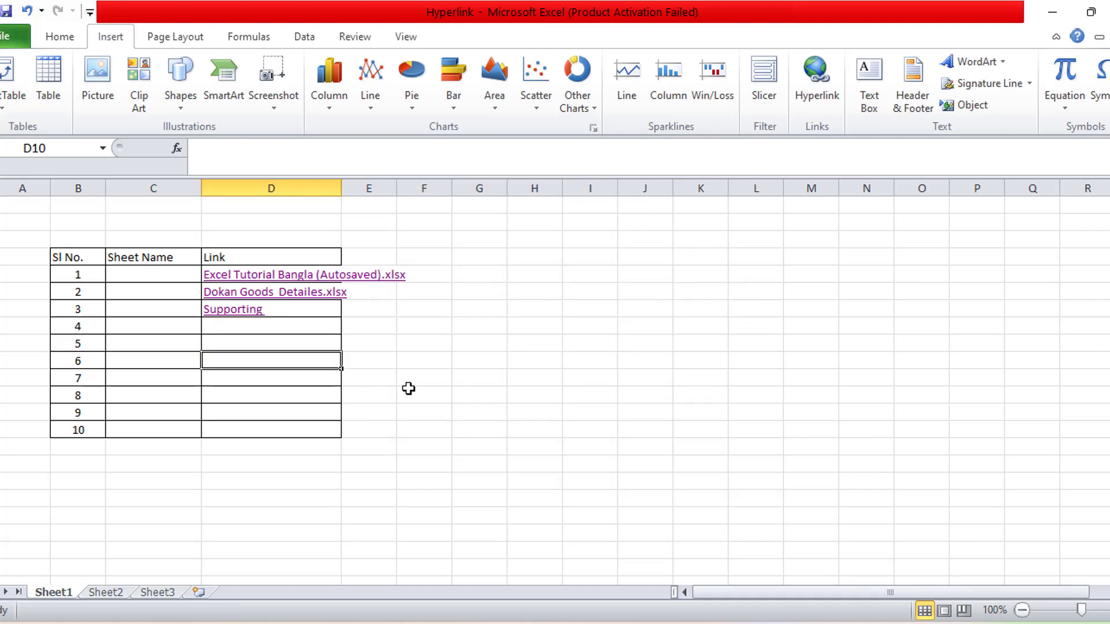
pyautogui.write('=')
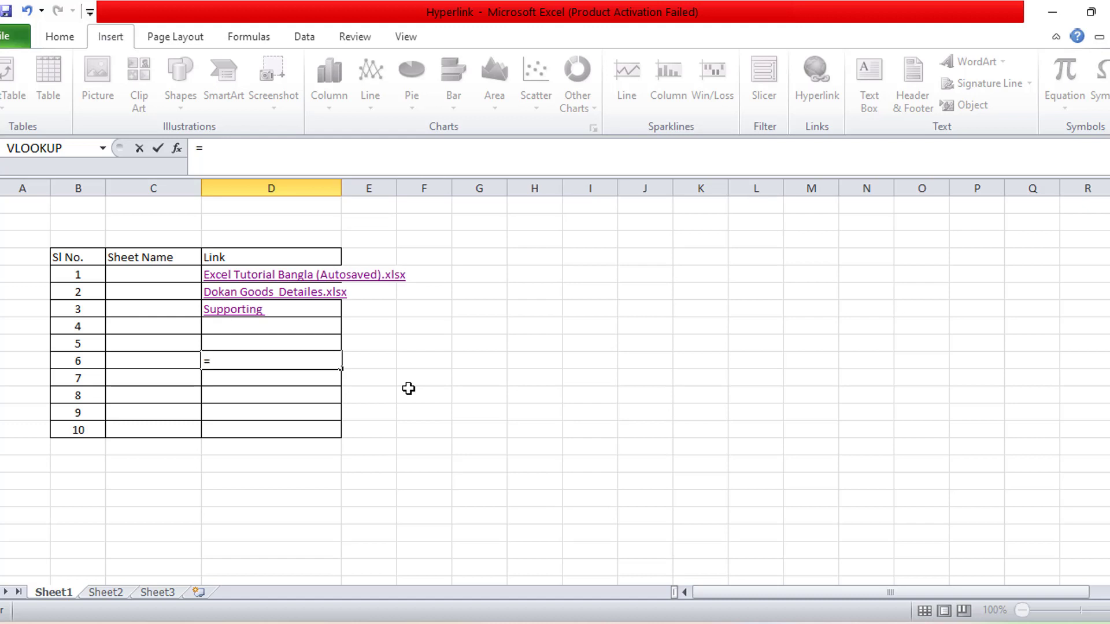
pyautogui.click(533, 327)
pyautogui.moveTo(242, 362); pyautogui.dragTo(142, 352)
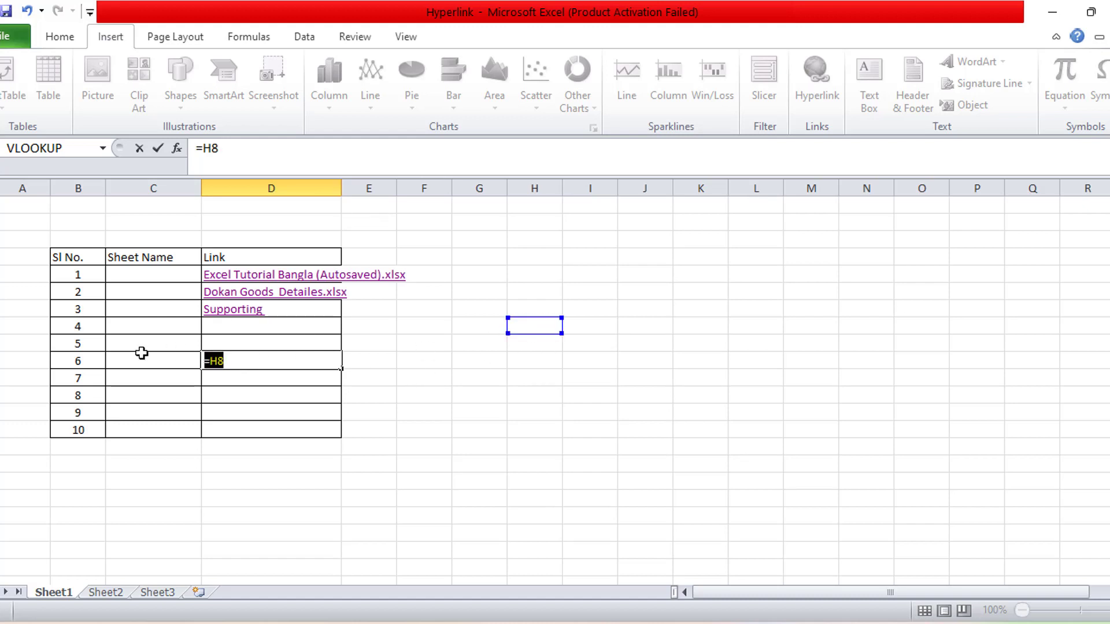
pyautogui.press('BackSpace')
pyautogui.click(271, 320)
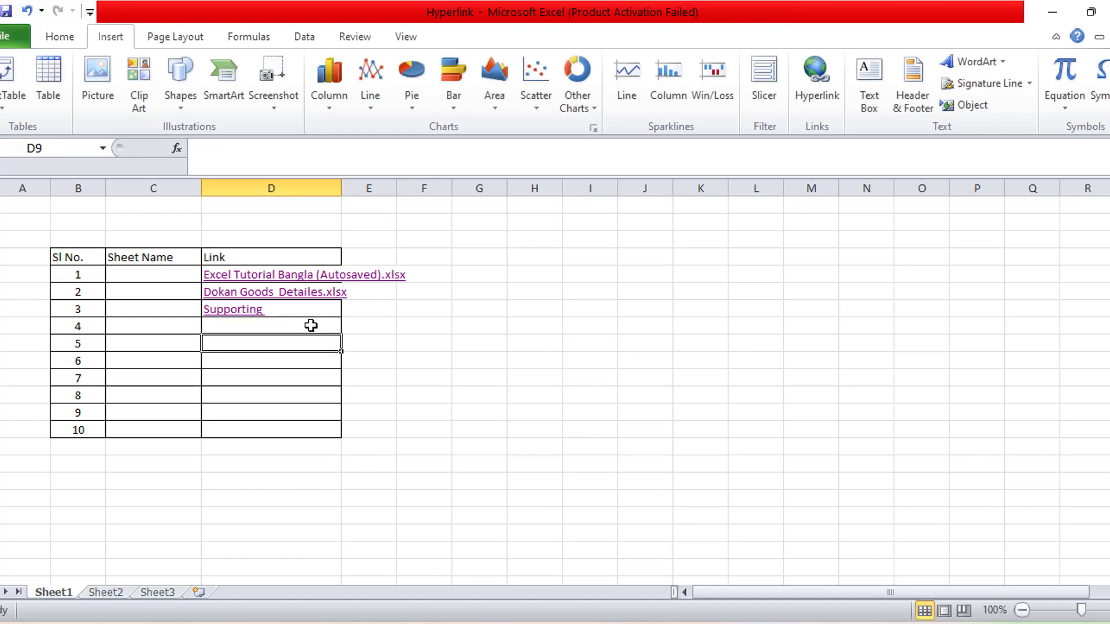